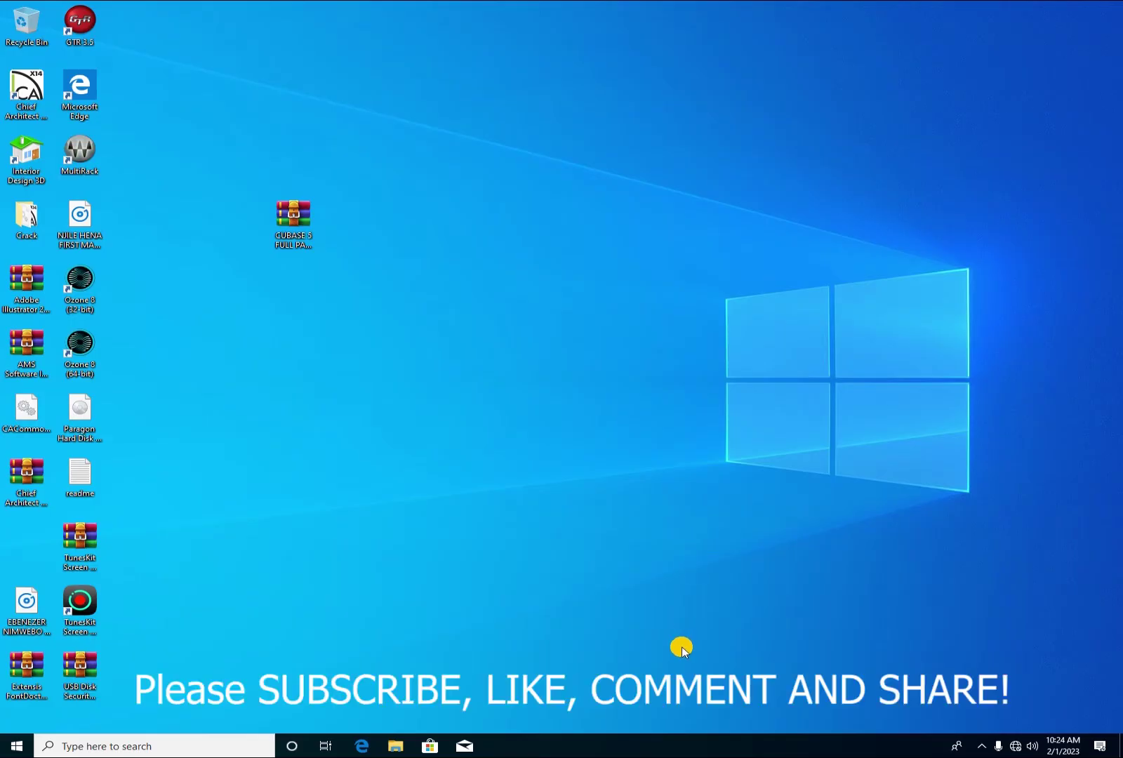
Open CUBASE 5 FULL PACKAGE.zip from the desktop in WinRAR.
drag(316, 203, 293, 177)
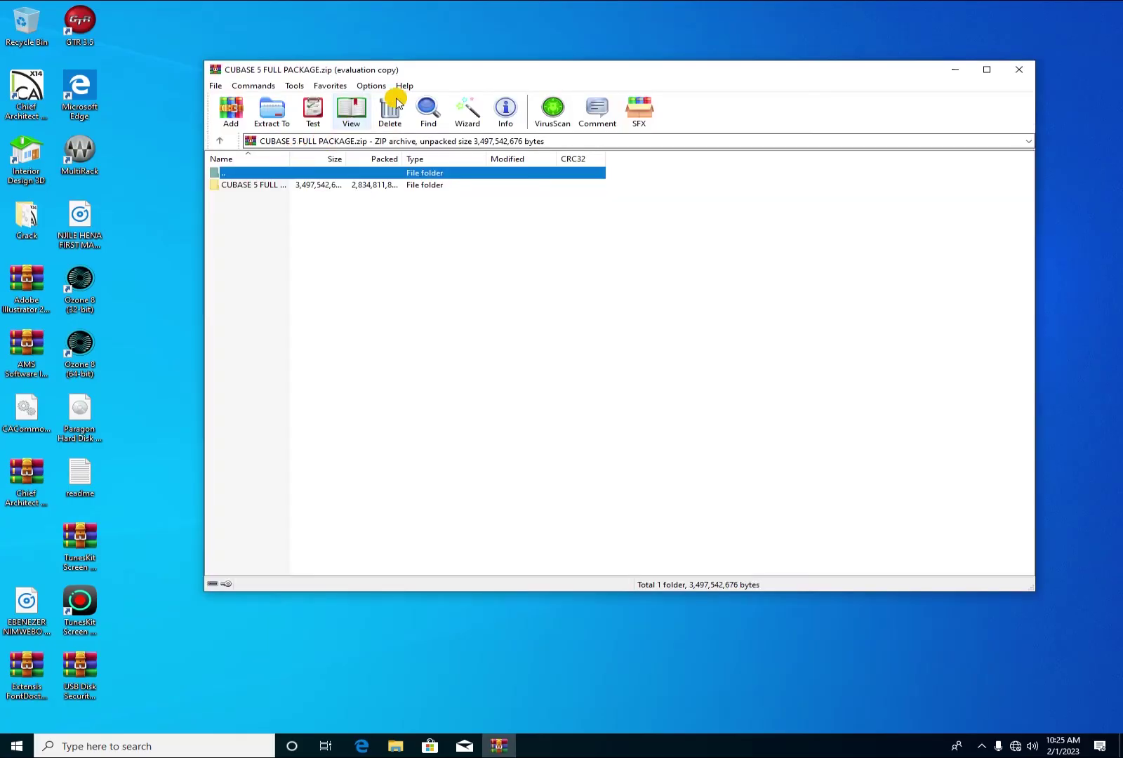
Browse into the CUBASE 5 FULL PACKAGE folder and then its cubase 5 subfolder.
drag(429, 70, 420, 68)
click(267, 182)
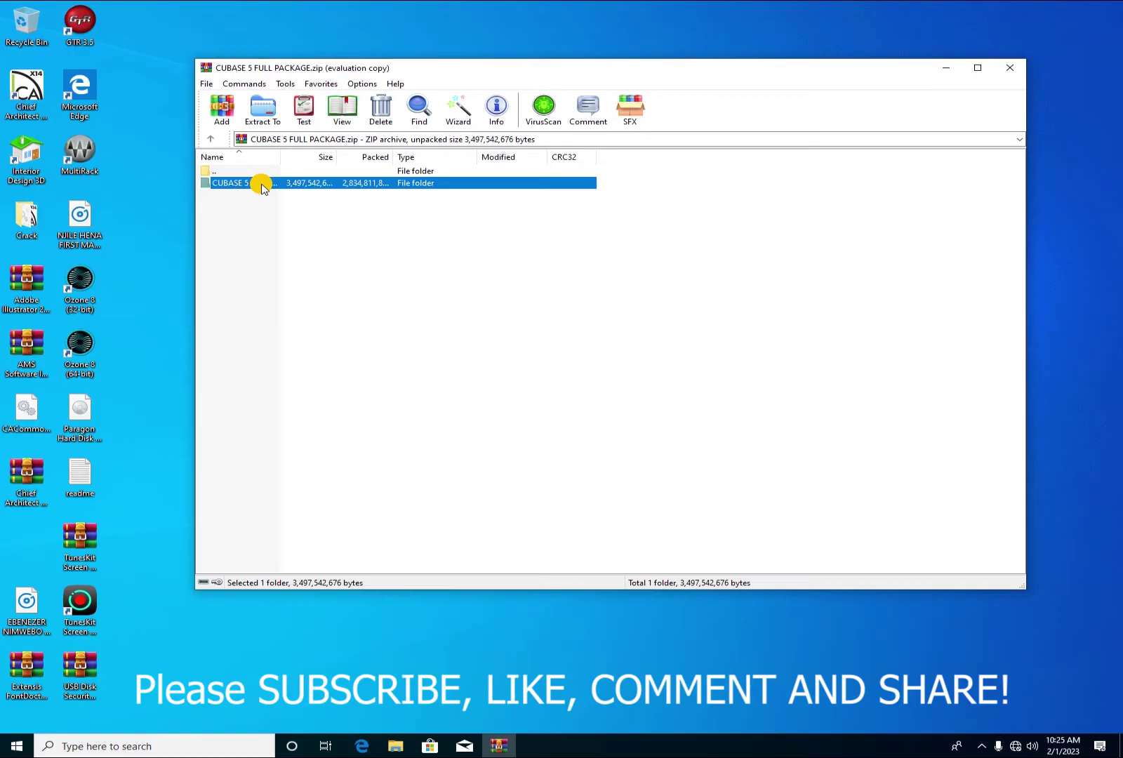
double_click(261, 185)
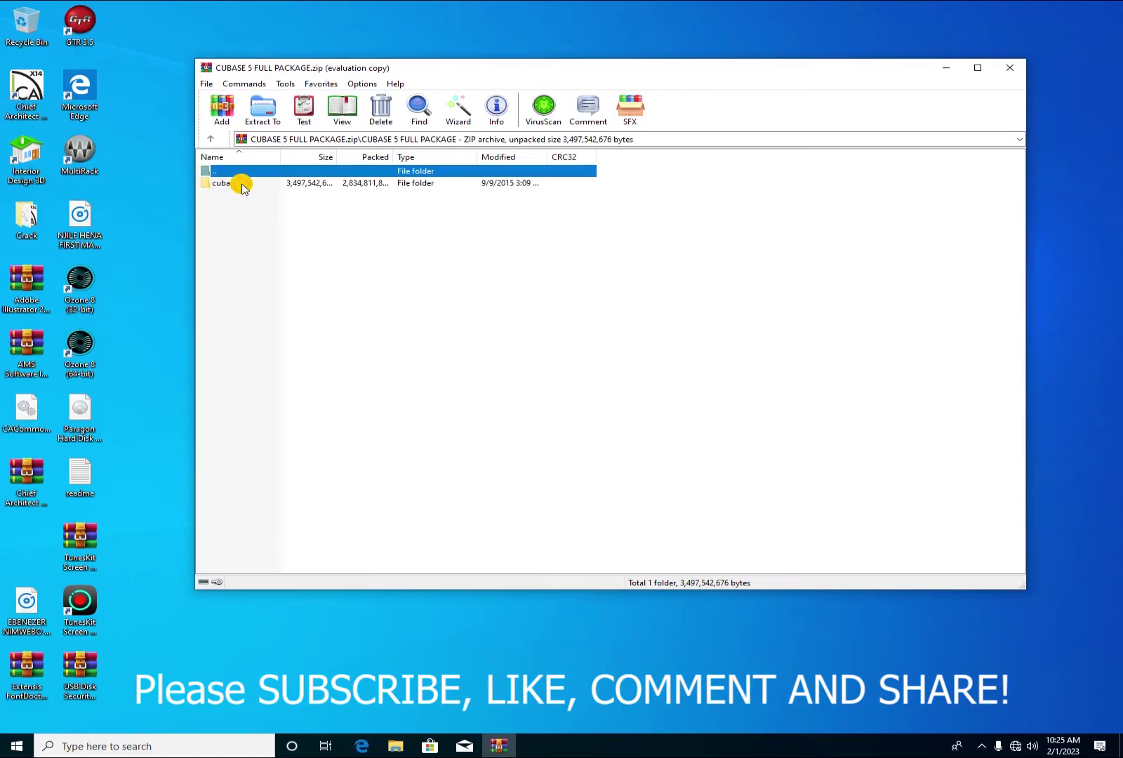
double_click(240, 185)
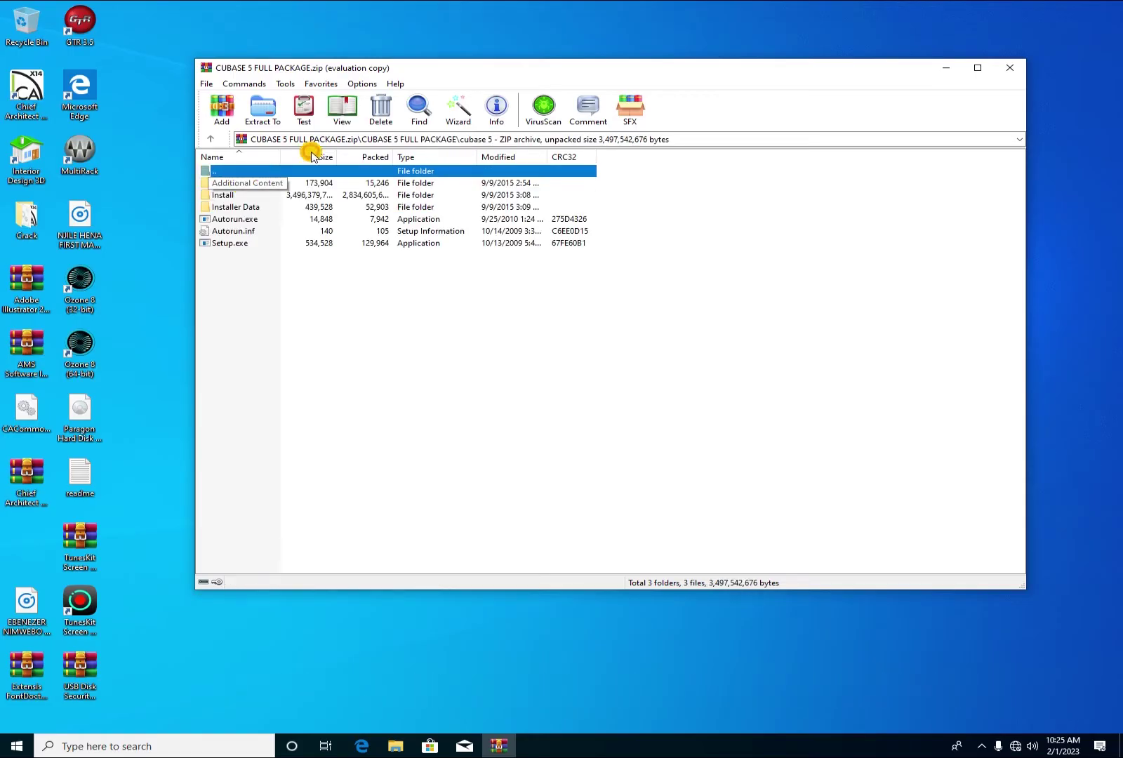
drag(362, 75, 368, 50)
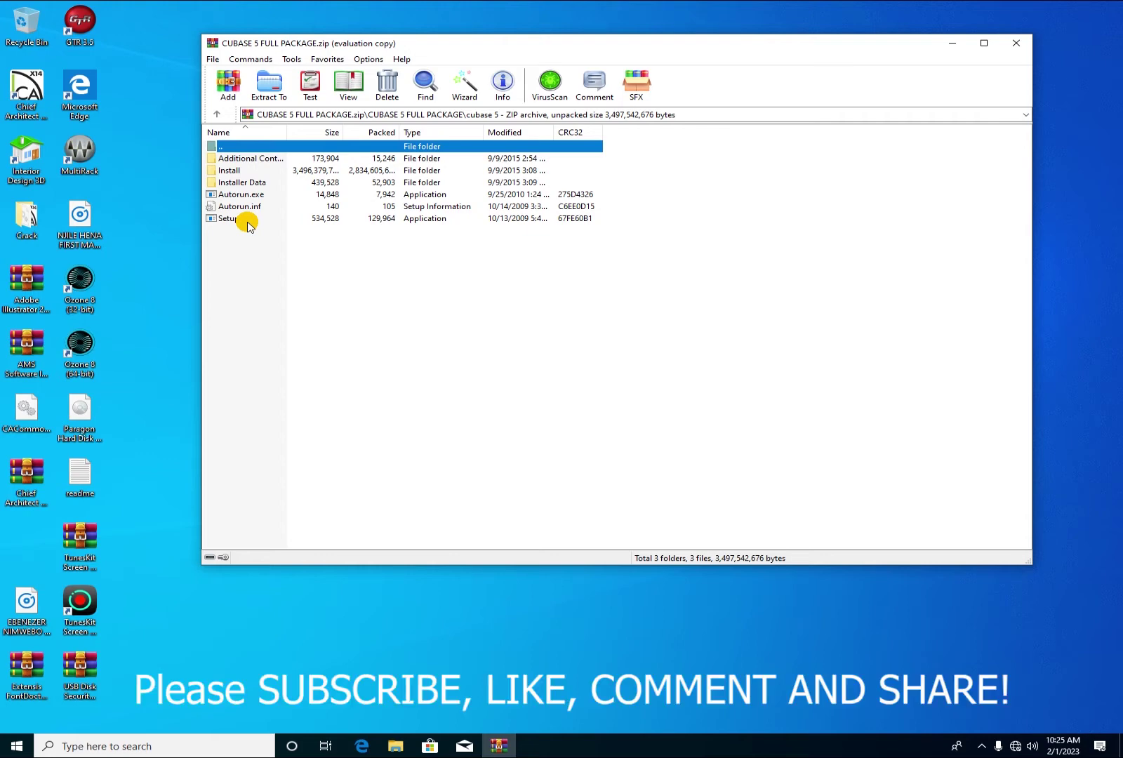
Run Setup.exe from the archive so WinRAR extracts the setup files.
double_click(247, 222)
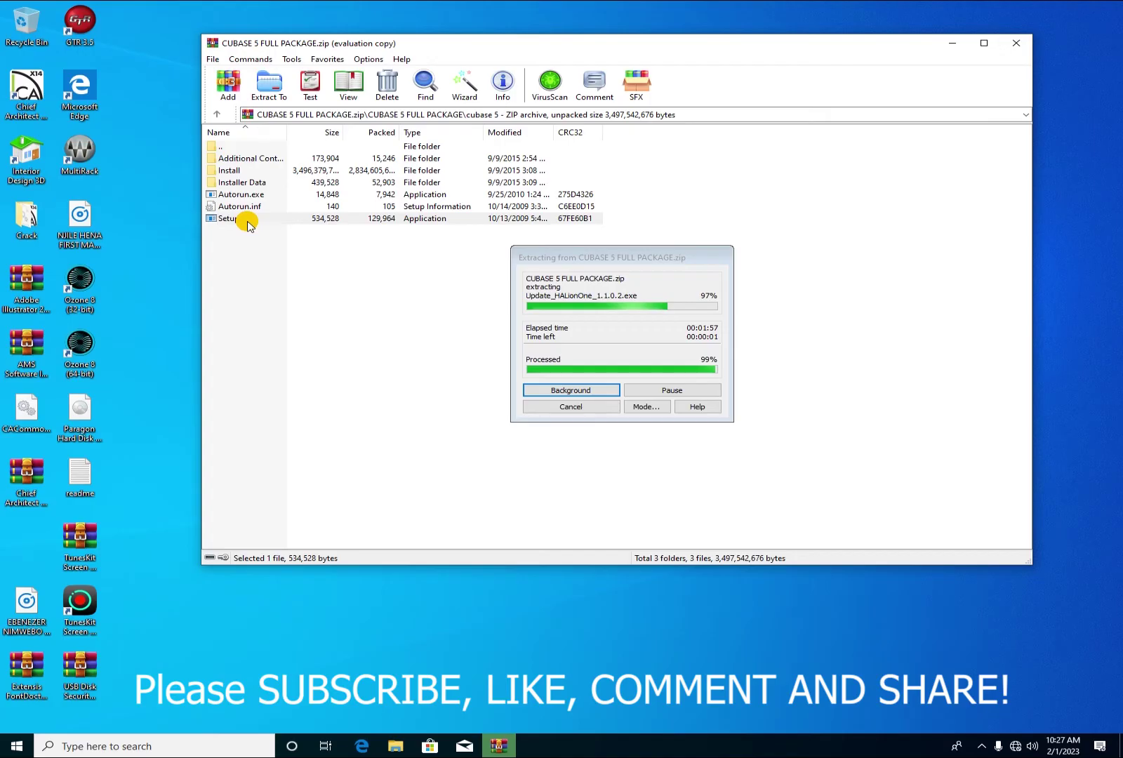
Launch the Cubase 5 installer and arrange the console and Setup wizard windows.
double_click(246, 219)
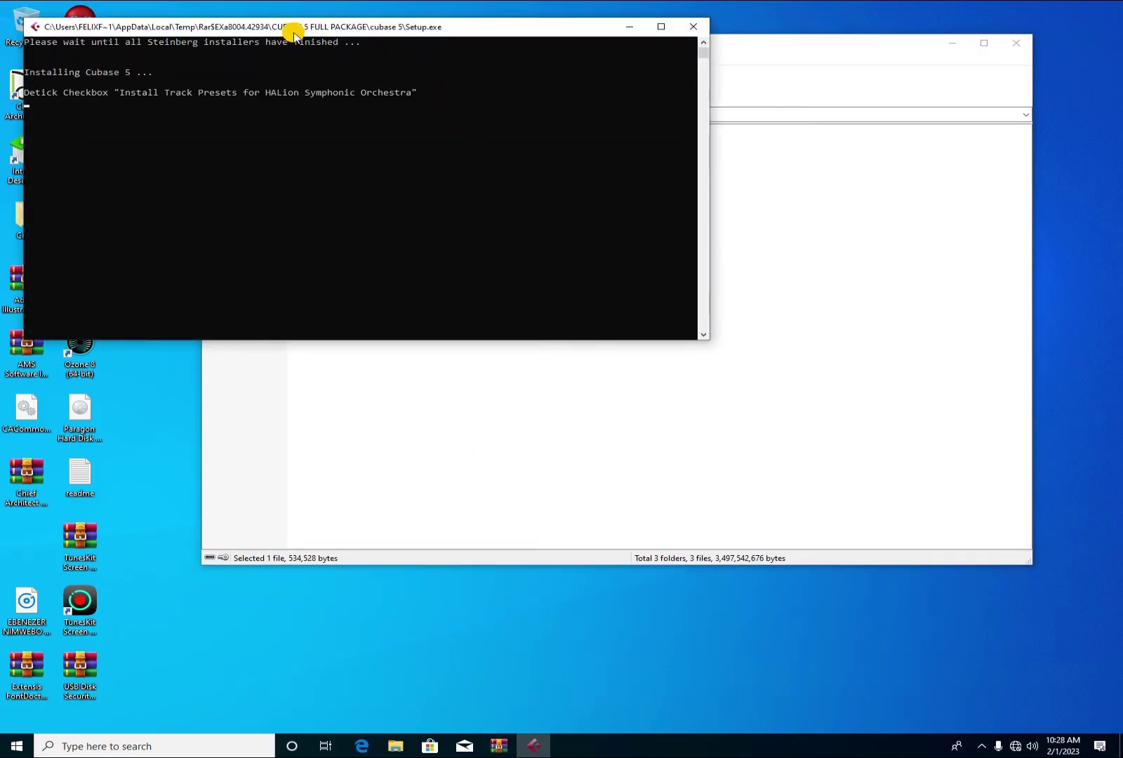
drag(284, 27, 490, 158)
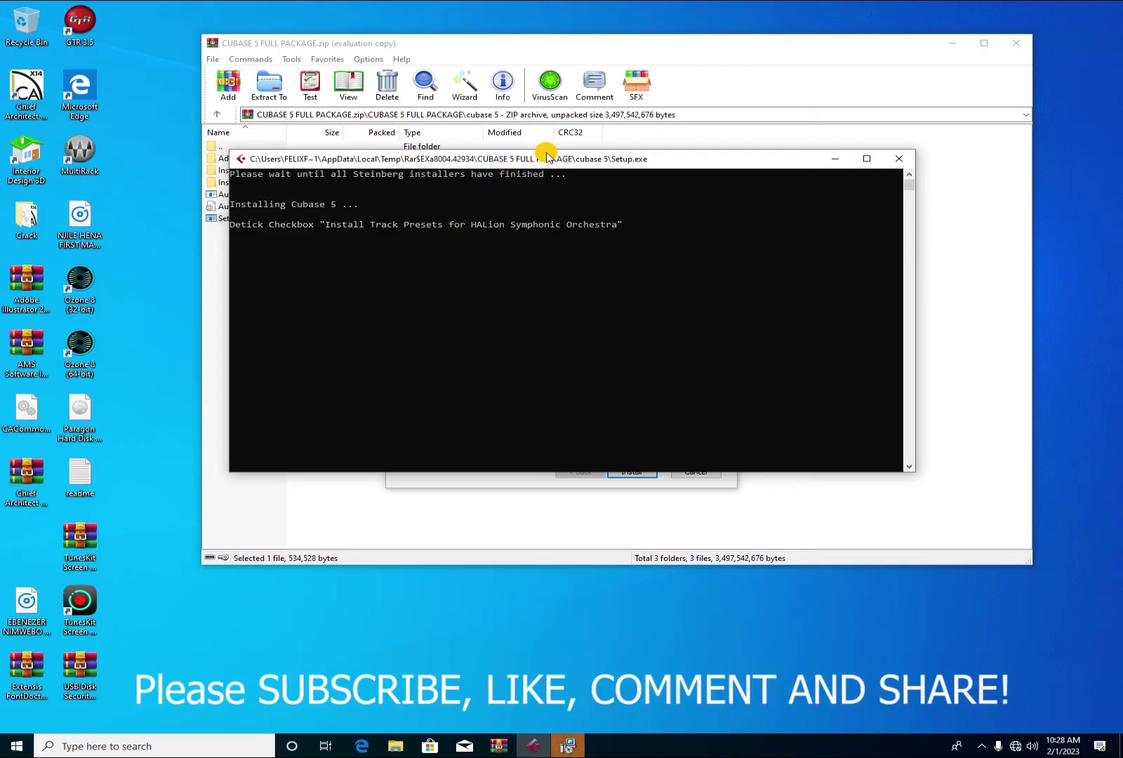
drag(548, 156, 482, 109)
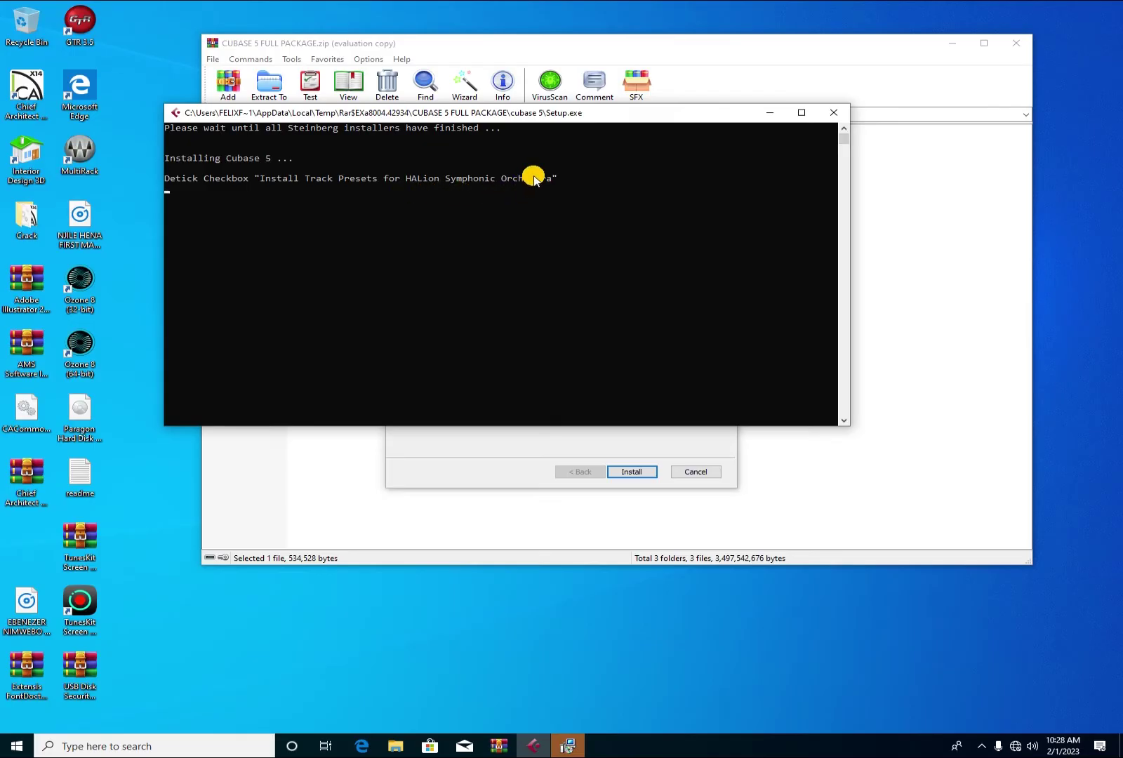
drag(577, 122, 516, 103)
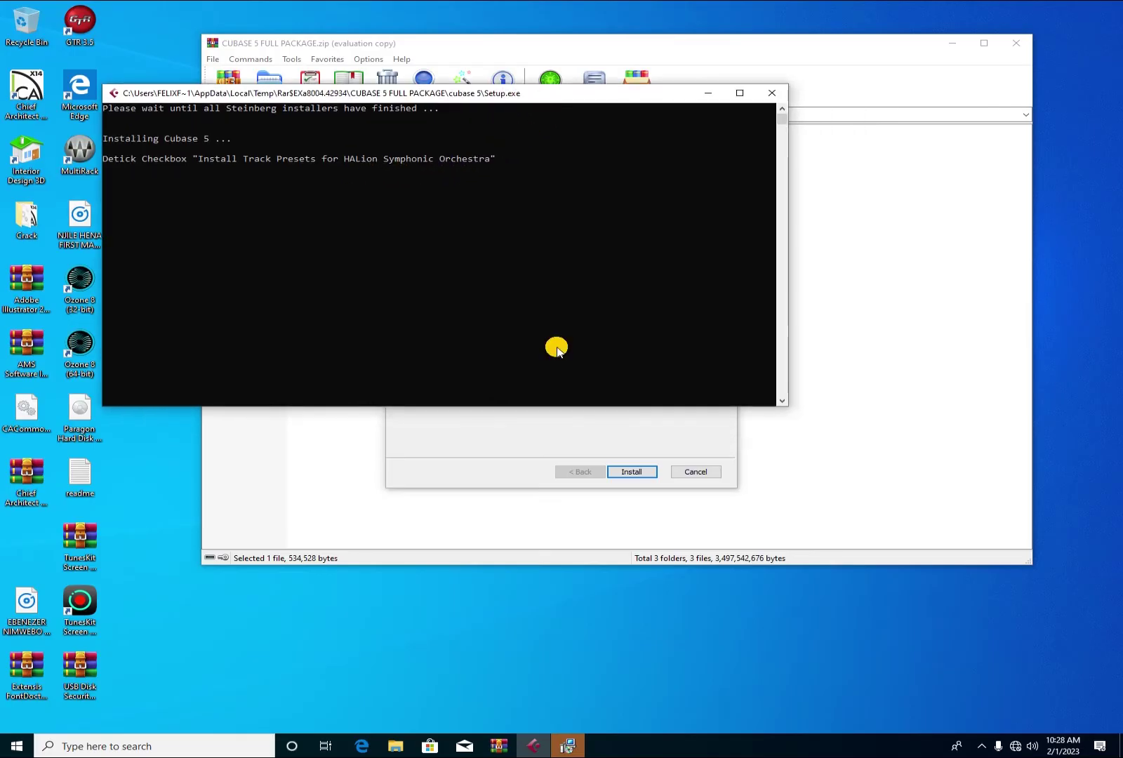
click(567, 432)
drag(532, 257, 506, 253)
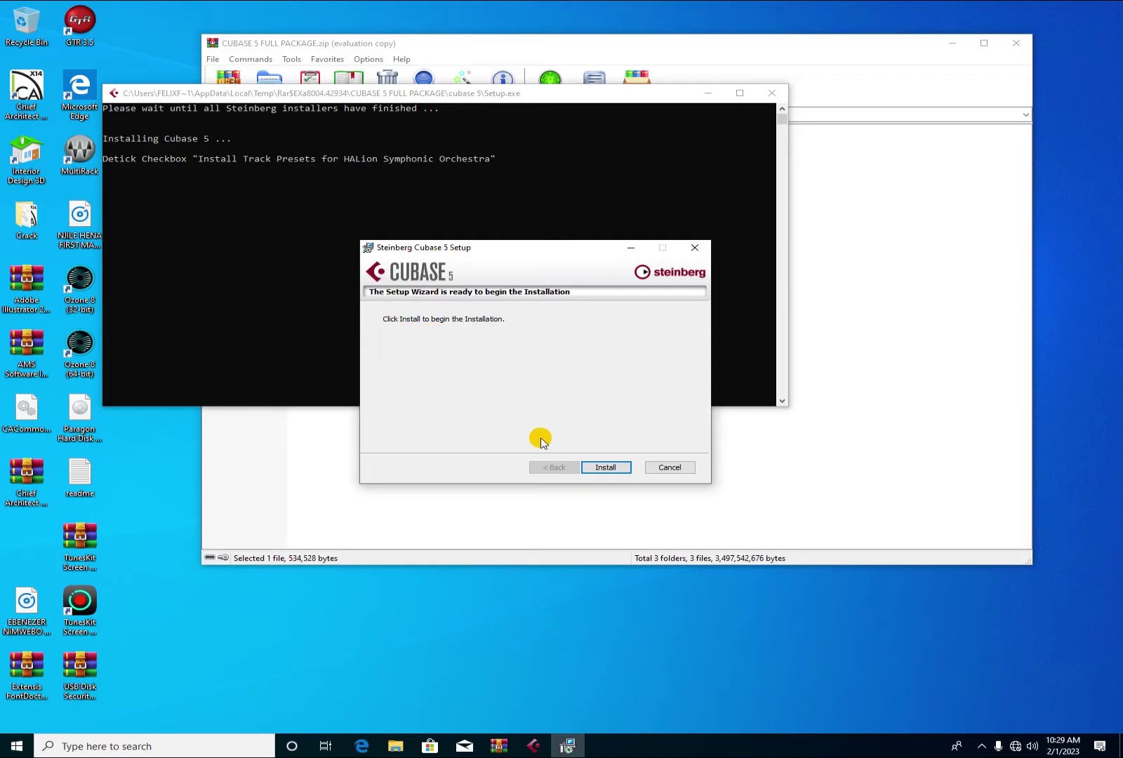
Accept the license and install Cubase 5 to the default location.
click(606, 468)
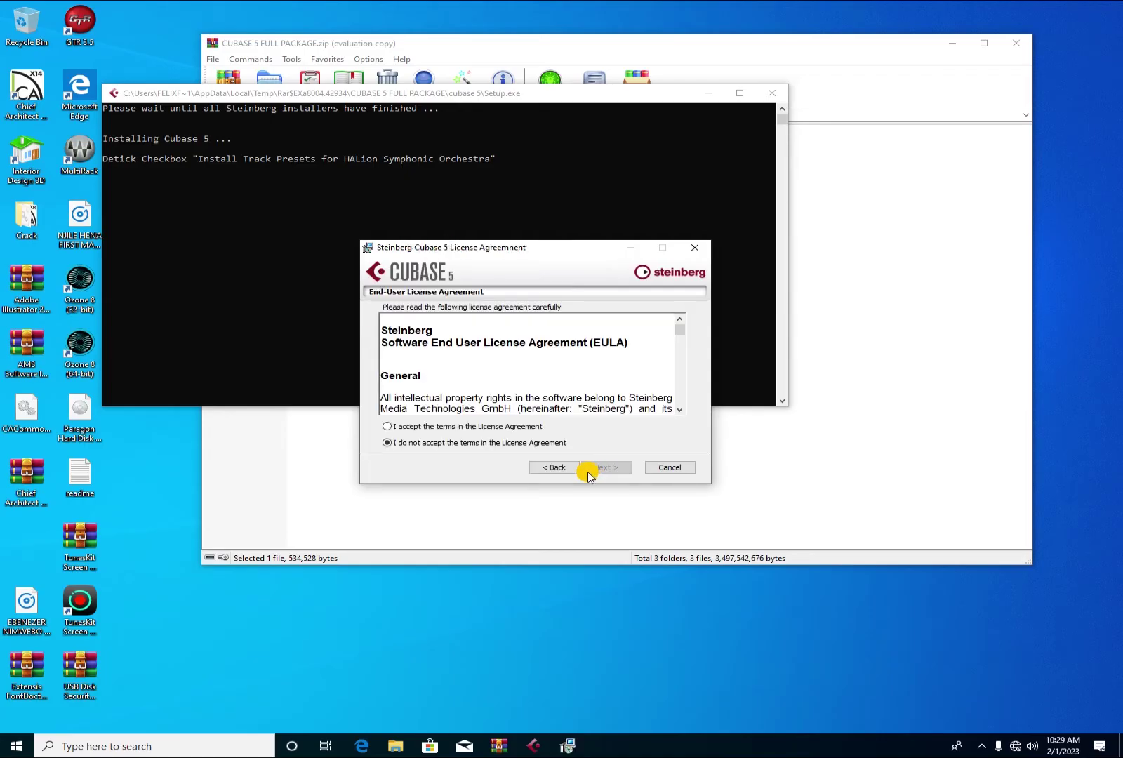
click(564, 467)
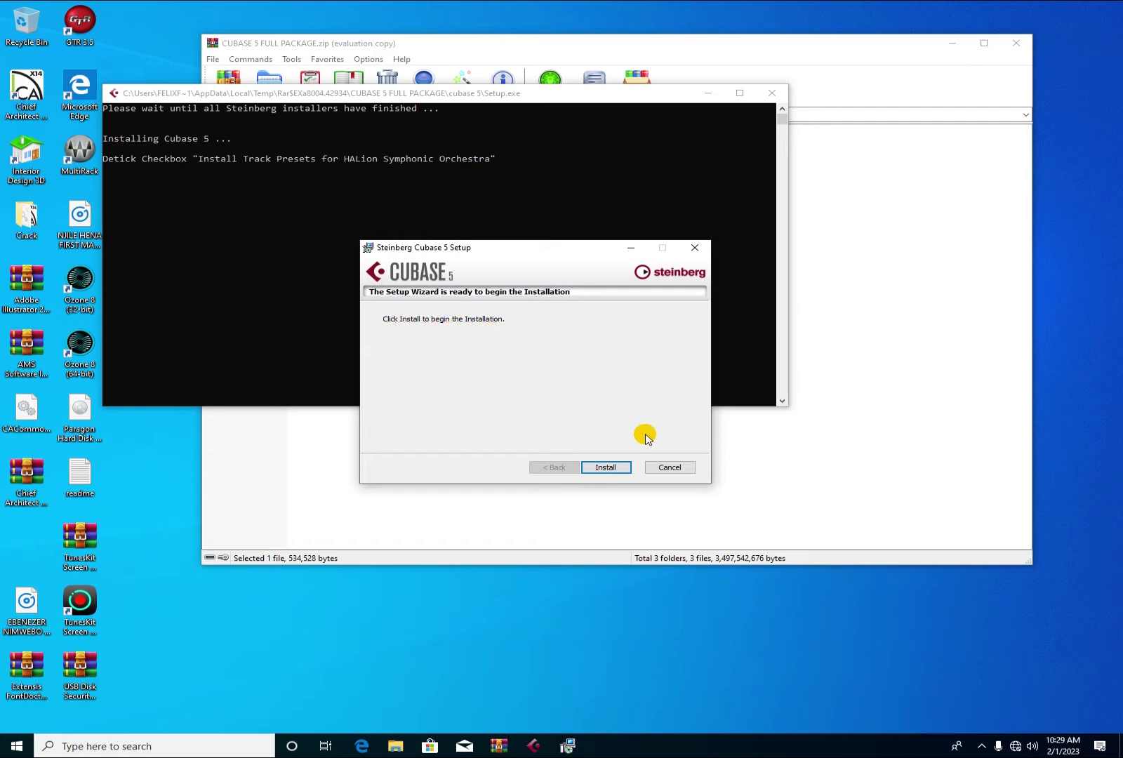
click(605, 468)
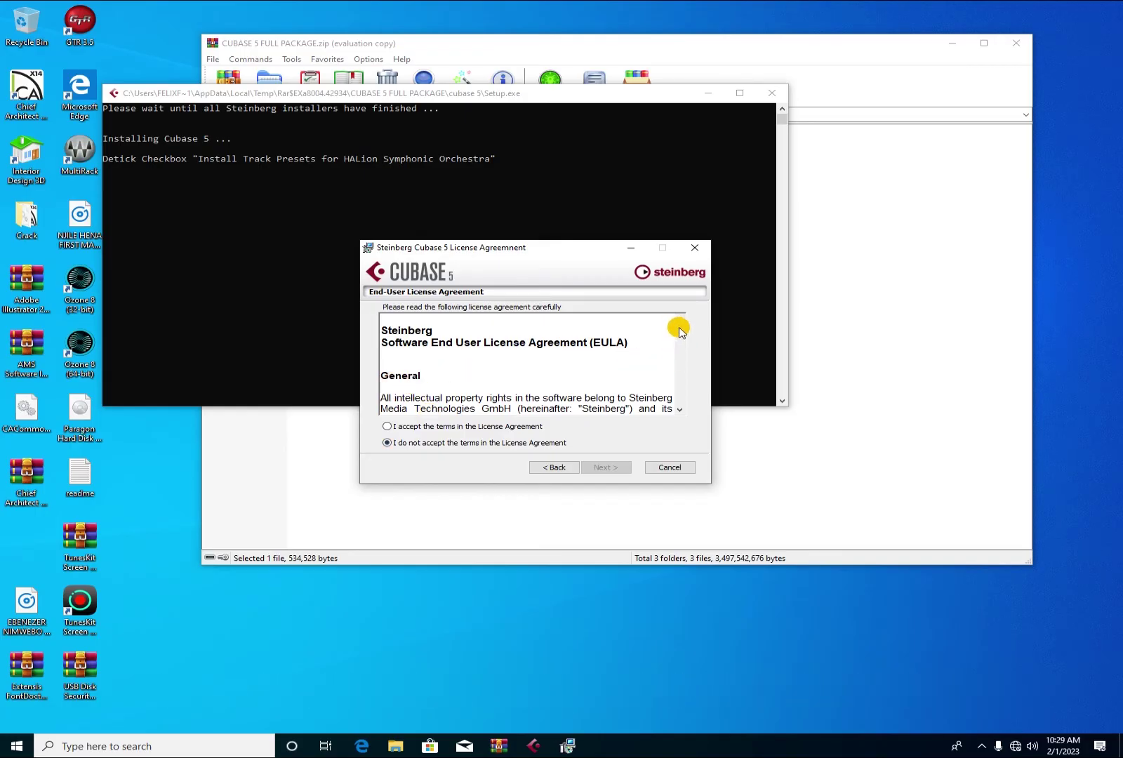
mouse_move(678, 331)
mouse_down()
mouse_move(681, 391)
mouse_move(679, 321)
mouse_up()
click(425, 429)
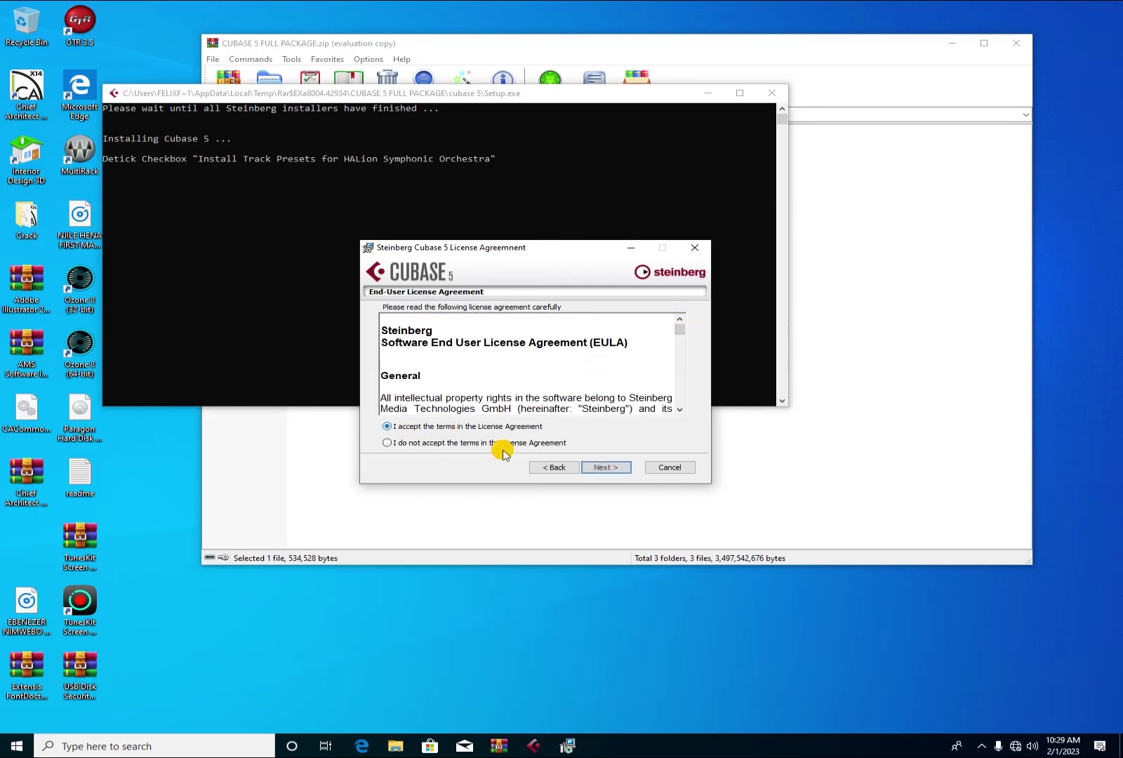
click(607, 468)
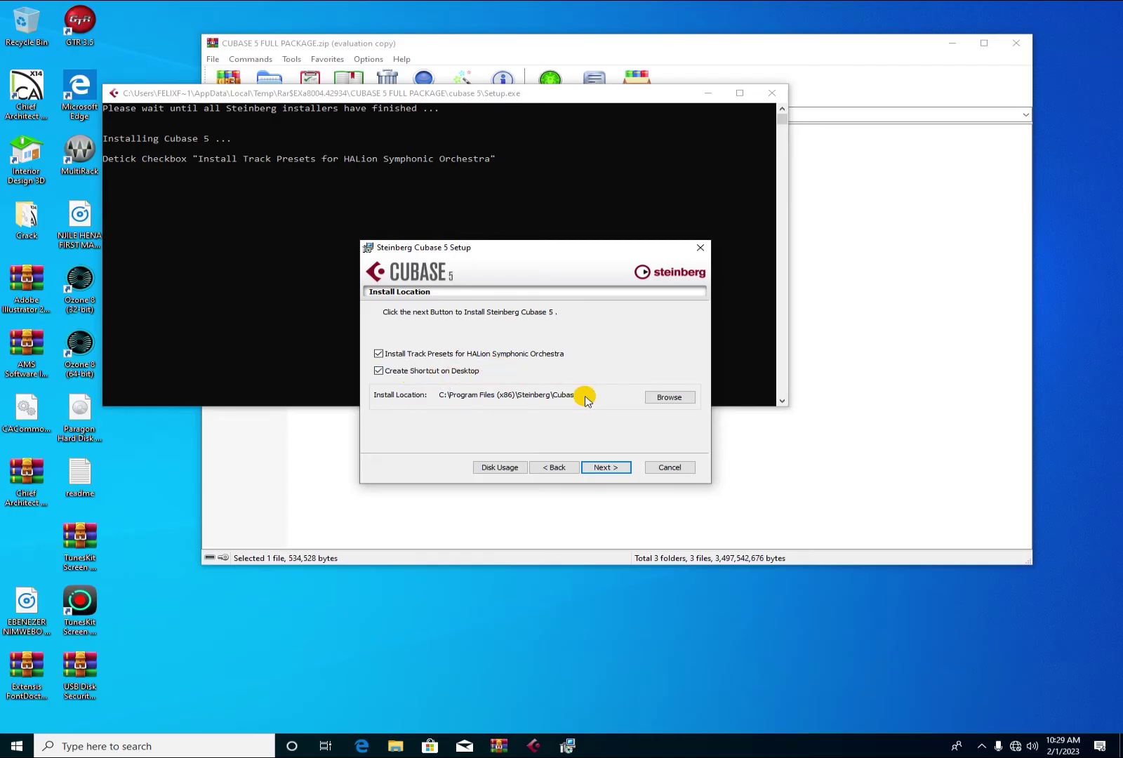
click(608, 467)
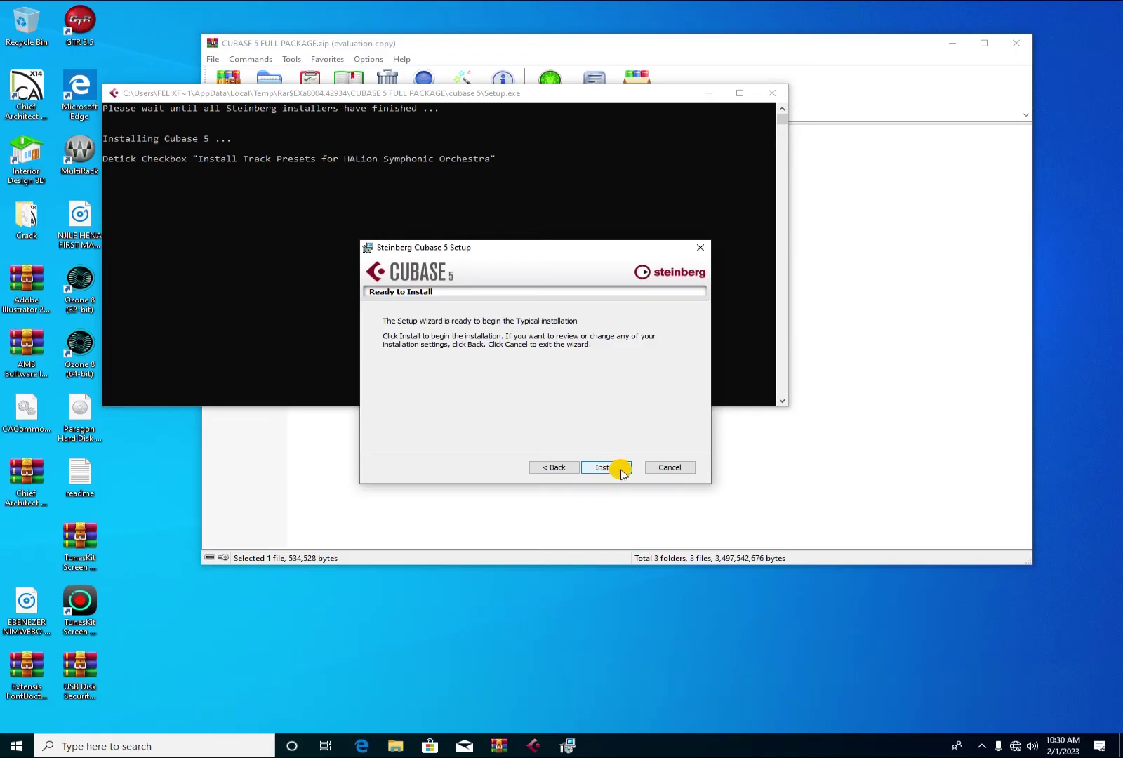
click(621, 470)
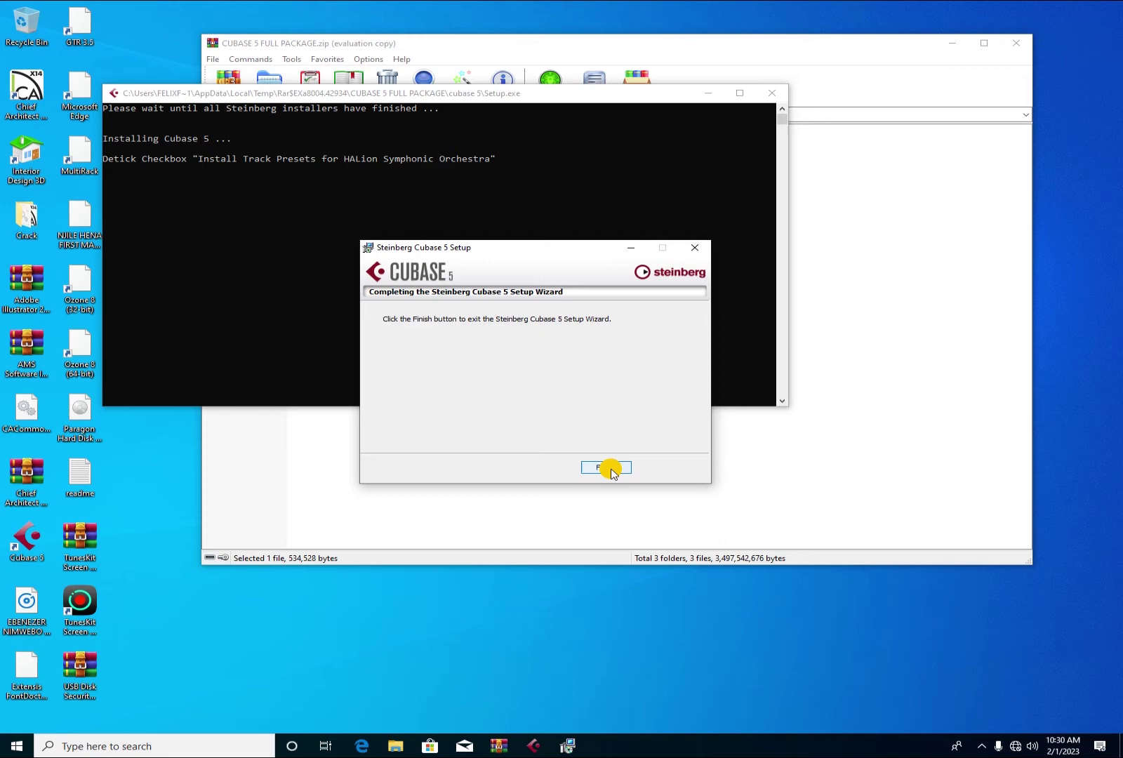
Finish the Cubase 5 wizard so the HALion One setup starts.
click(608, 467)
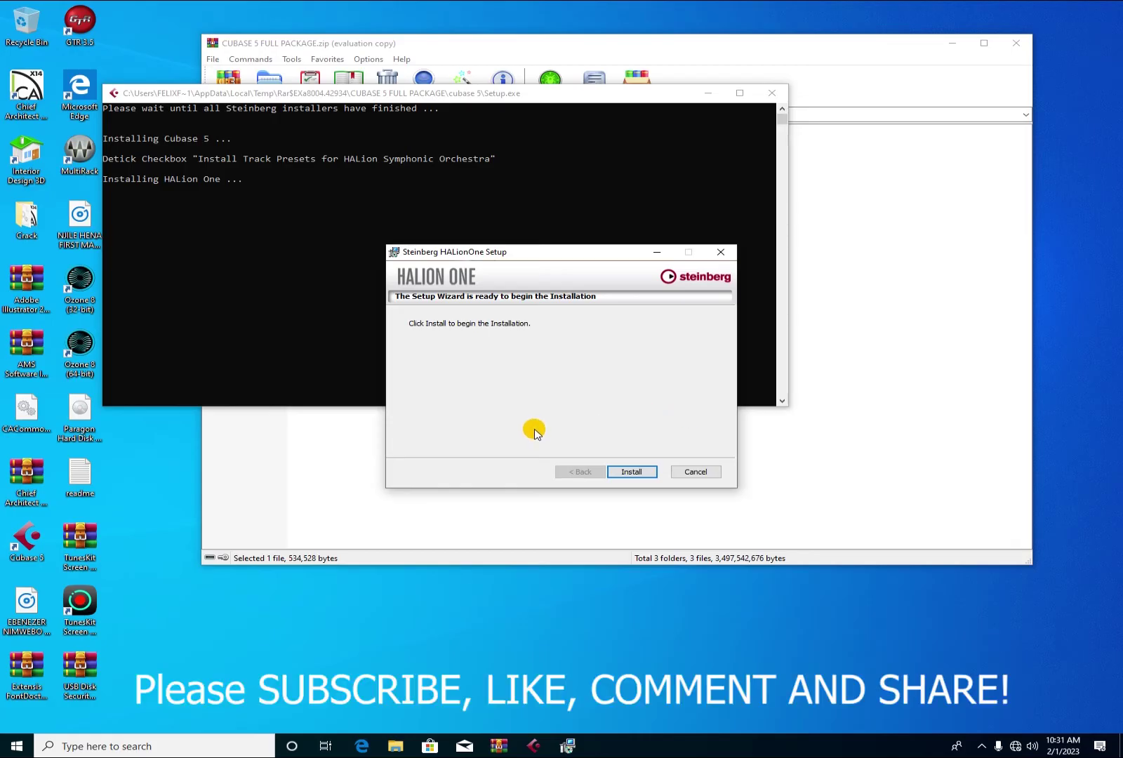
Install HALion One with the license accepted and default sound bank location, then finish.
click(629, 473)
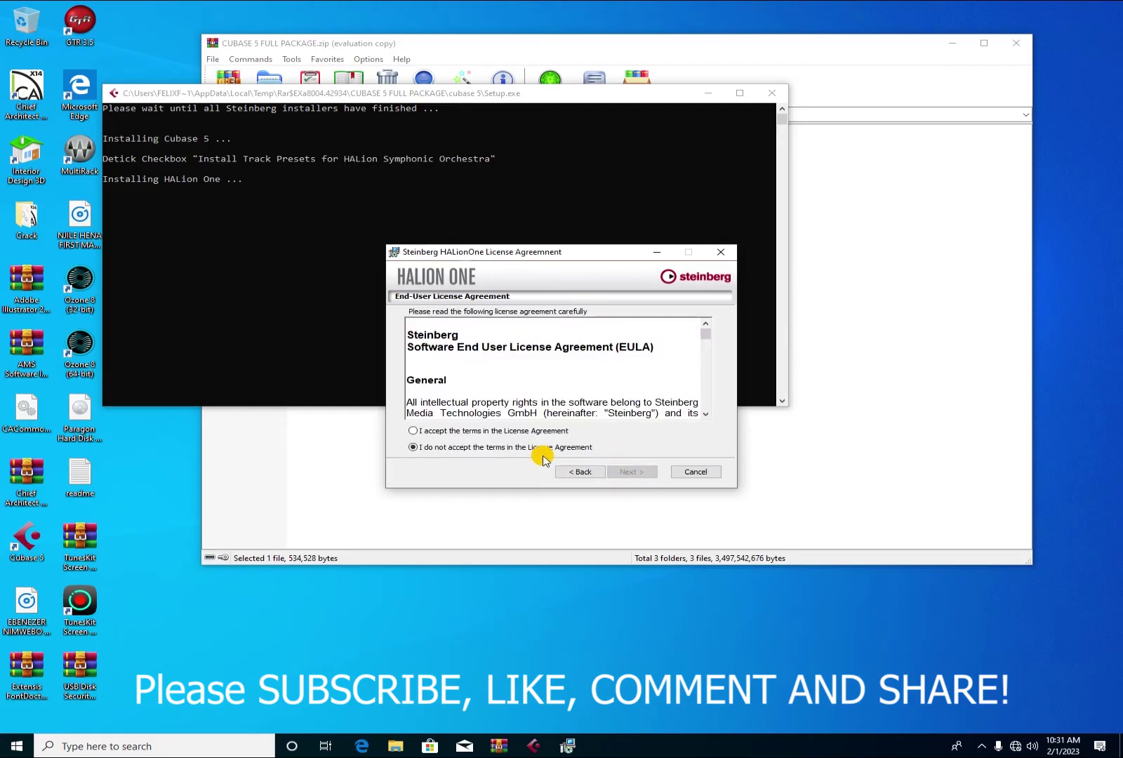
click(450, 434)
click(636, 476)
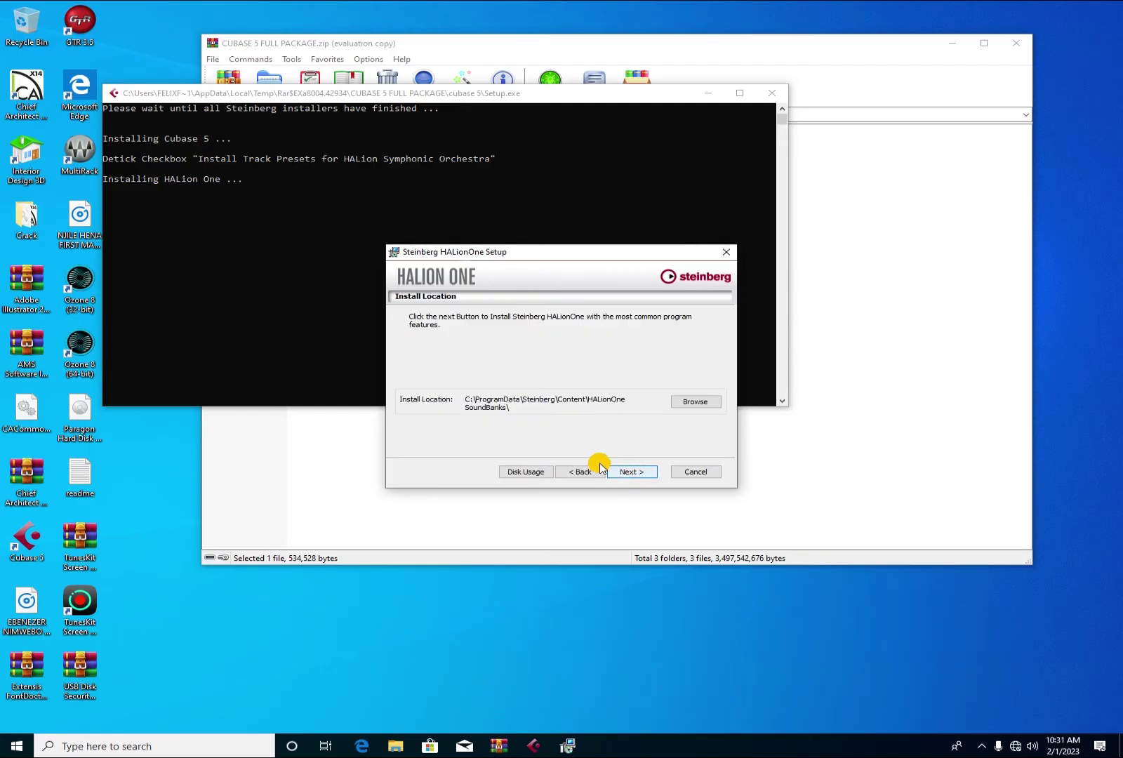
click(630, 474)
click(633, 472)
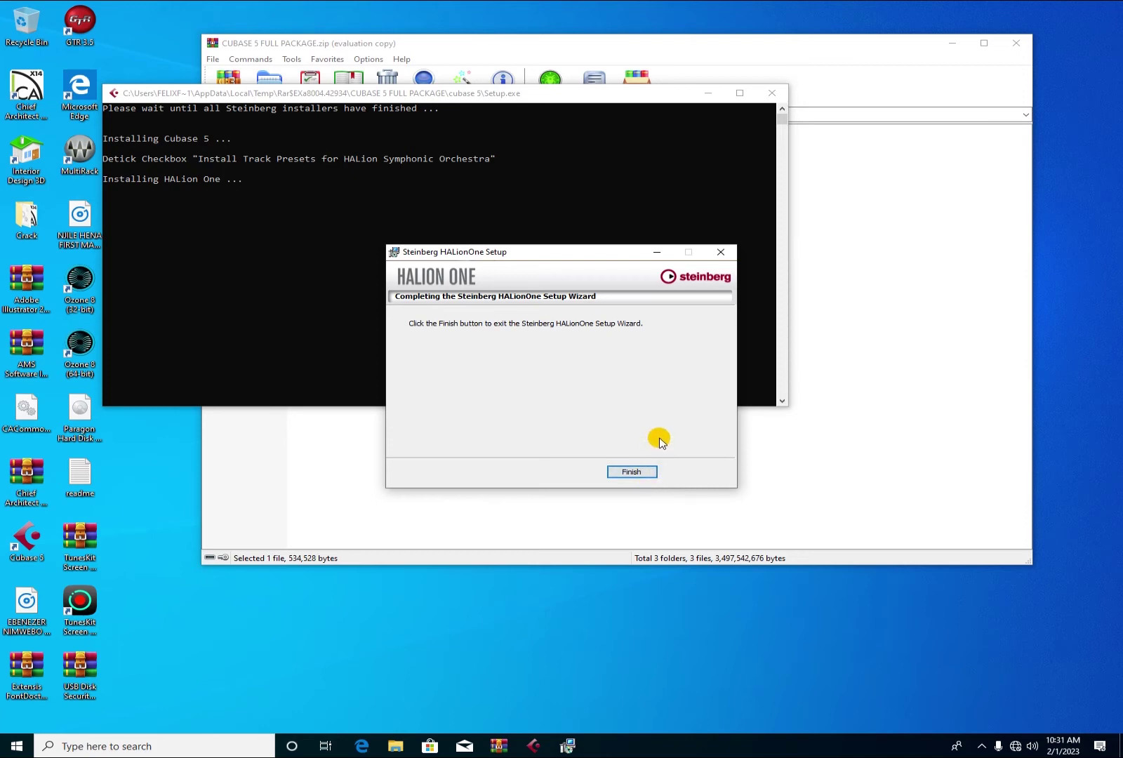
click(636, 472)
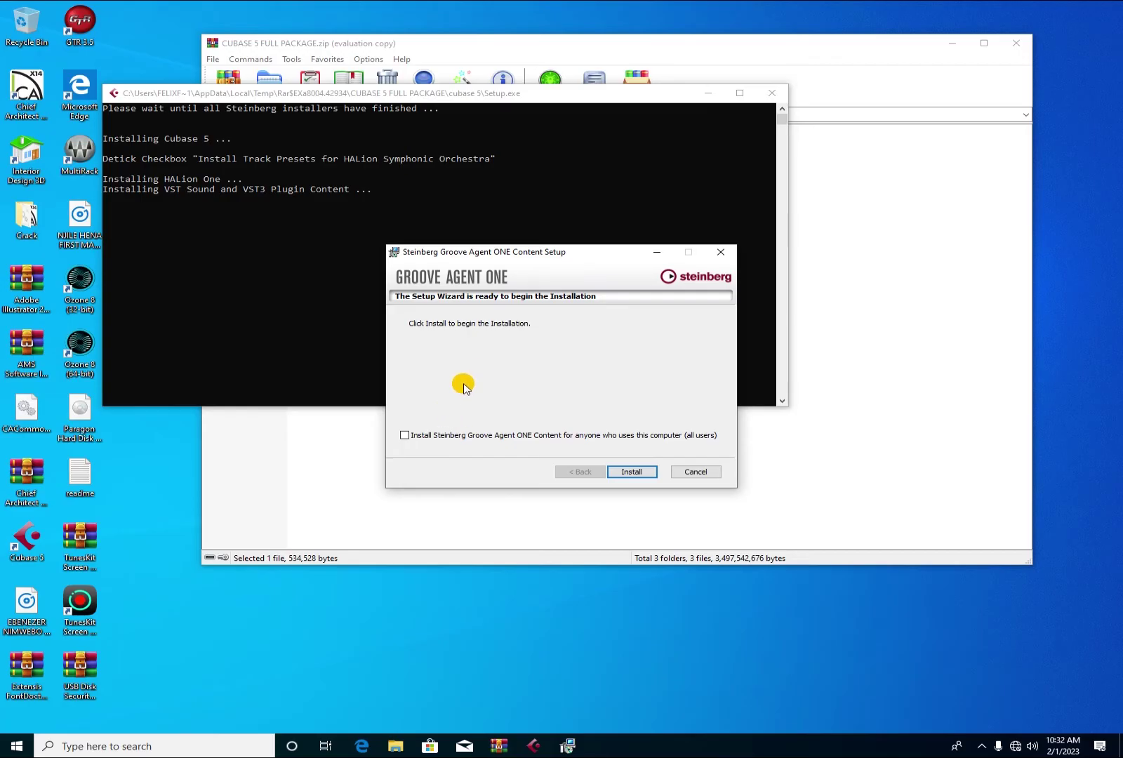
Install Groove Agent ONE content for all users at the default location, then finish.
click(405, 435)
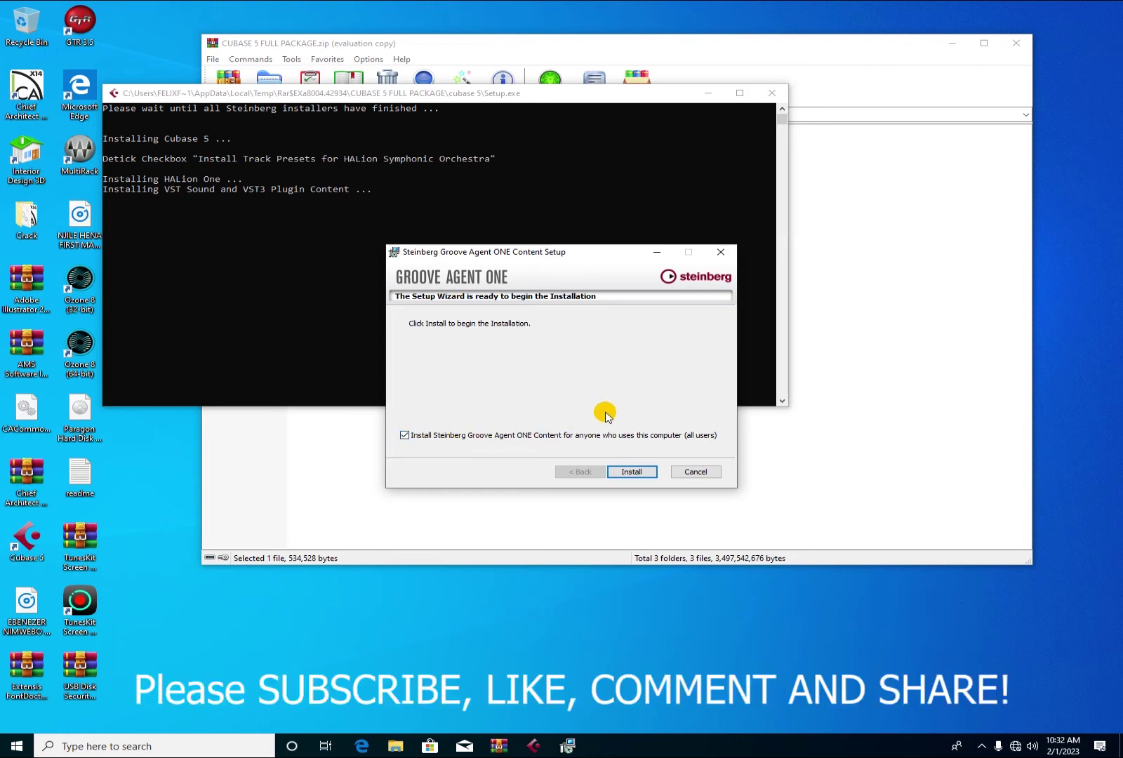
click(645, 474)
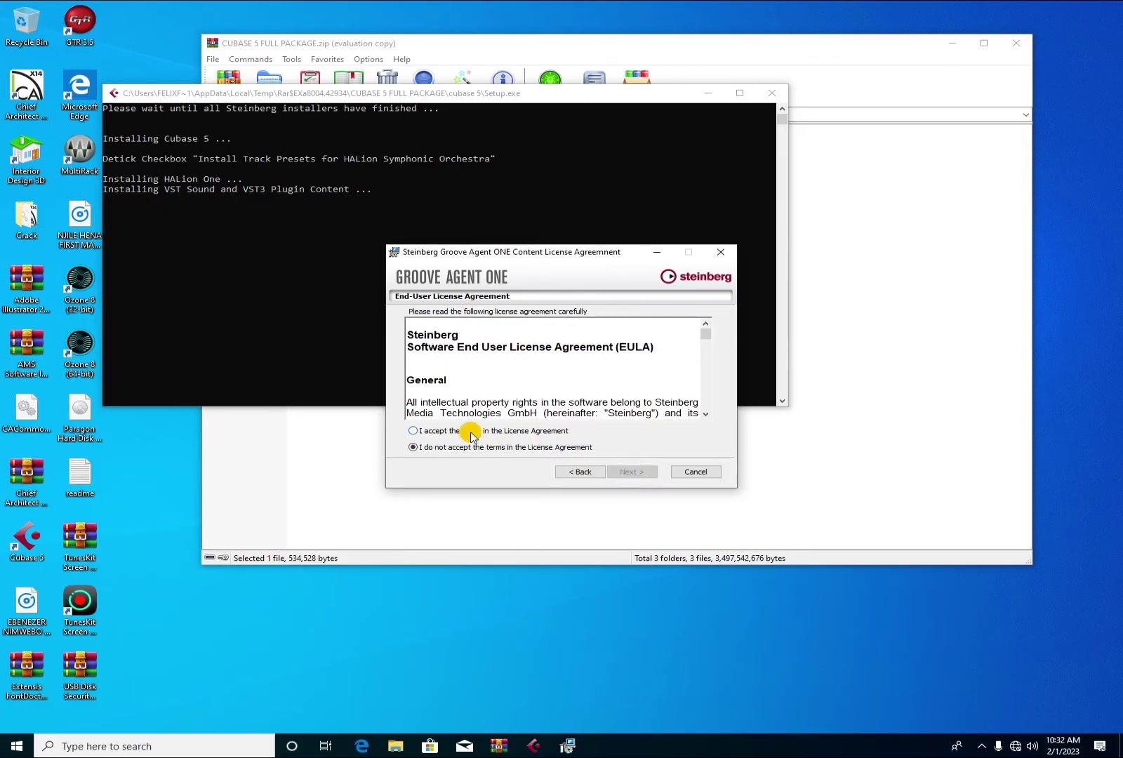
click(471, 434)
click(640, 472)
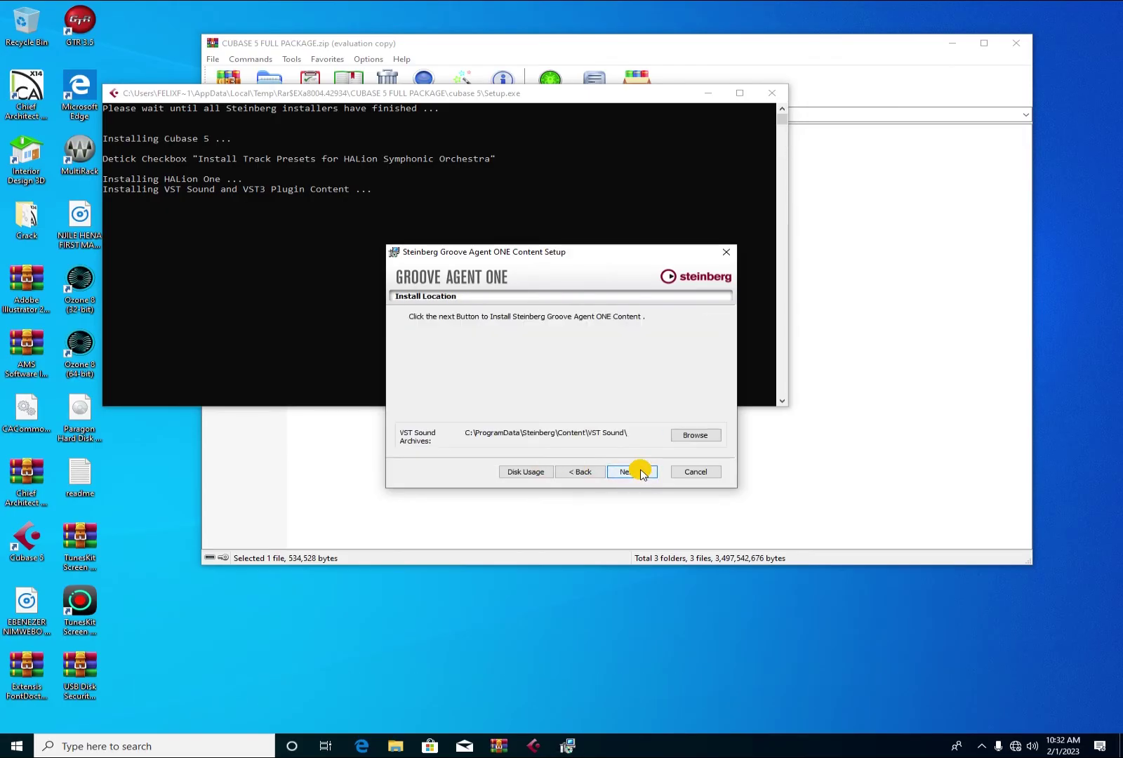
click(639, 473)
click(639, 472)
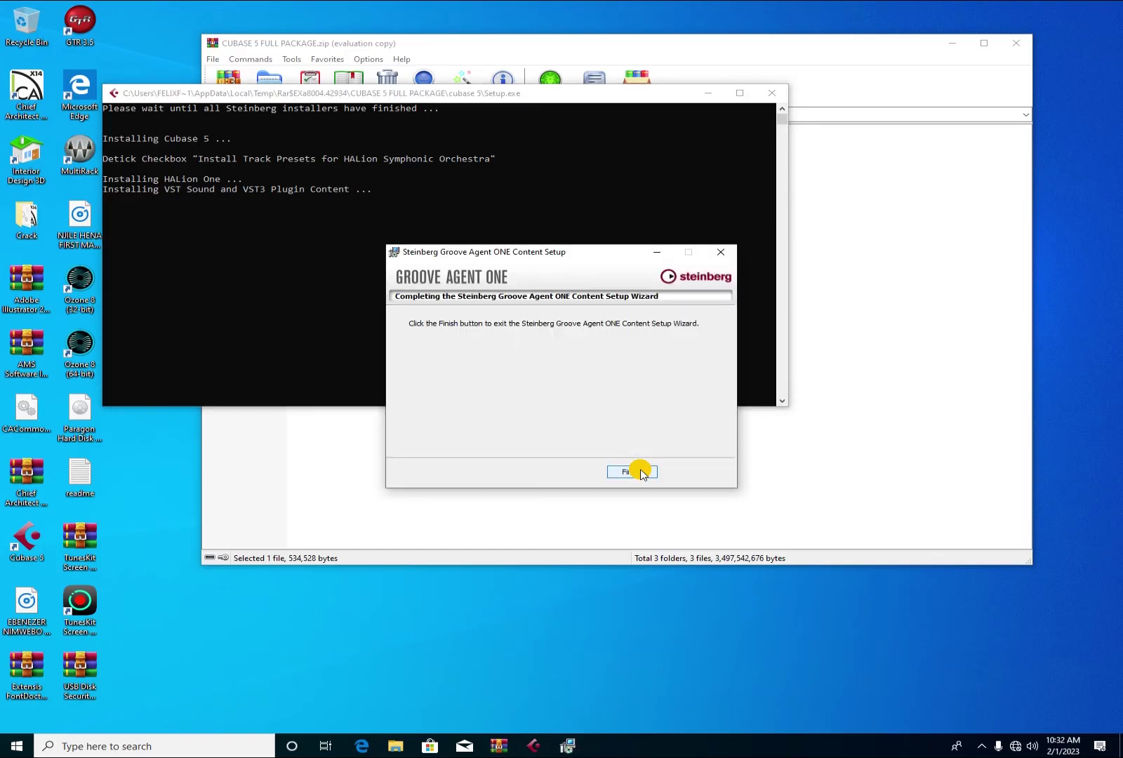
click(639, 473)
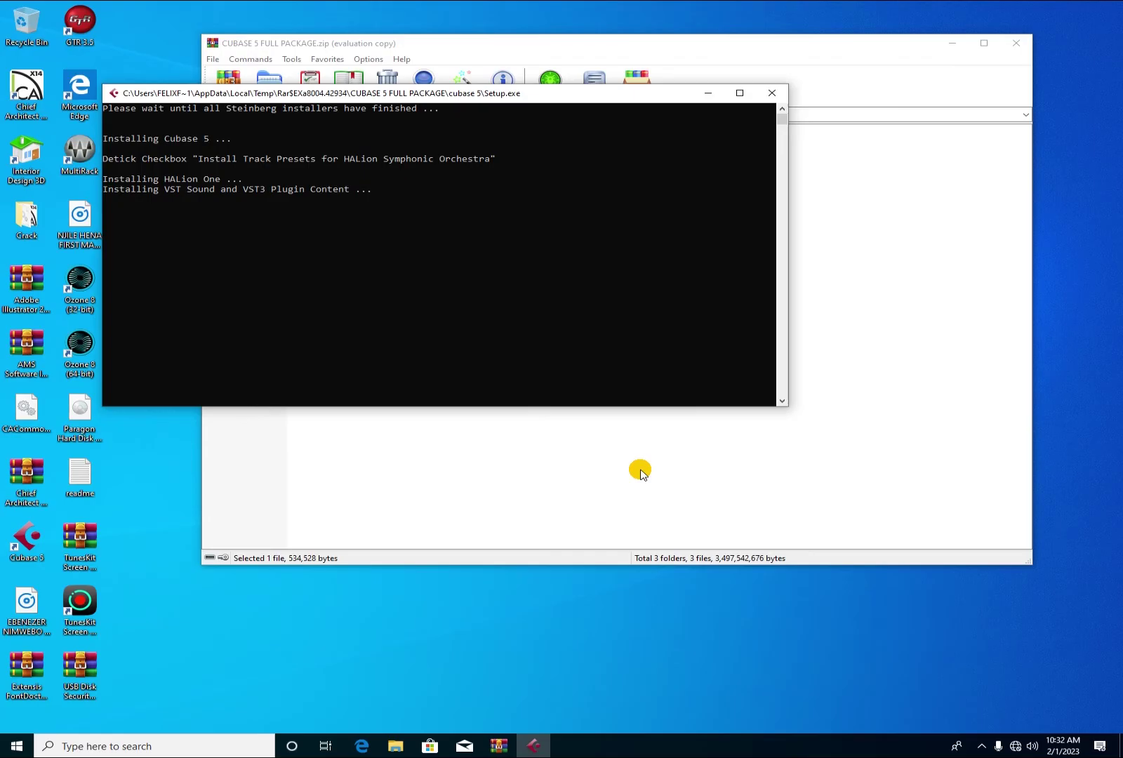
Accept the LoopMash license and install its content to the default location.
click(640, 472)
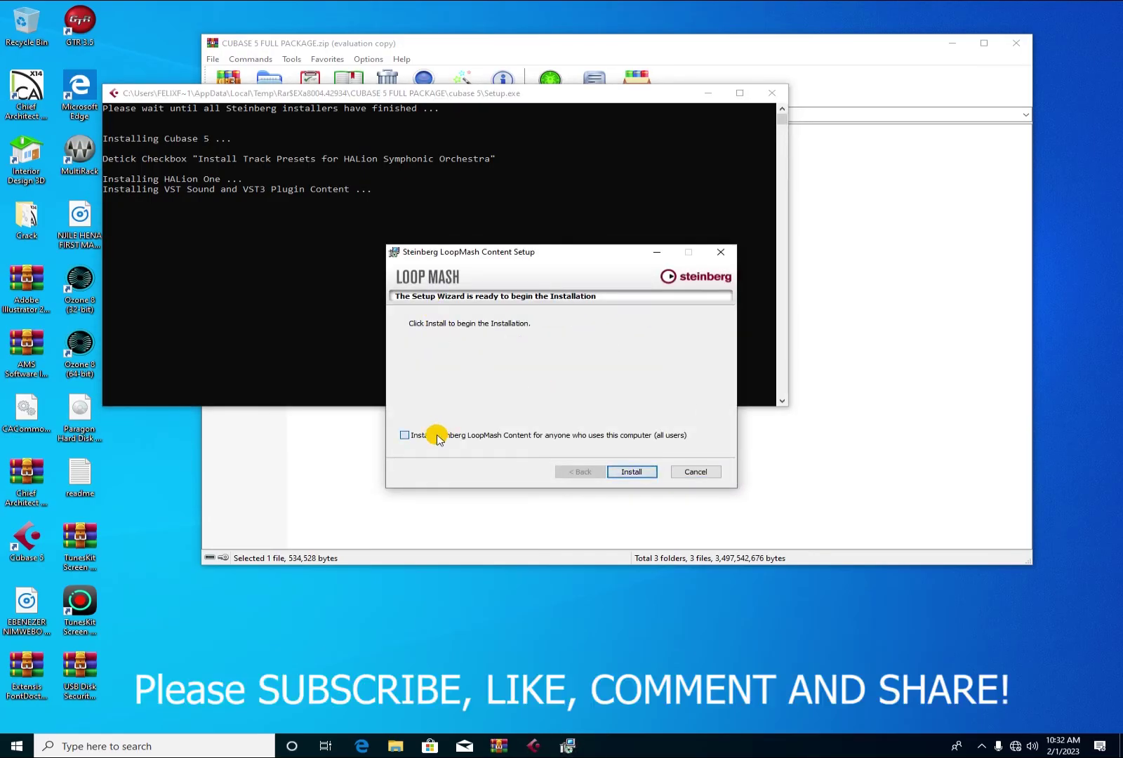
click(646, 472)
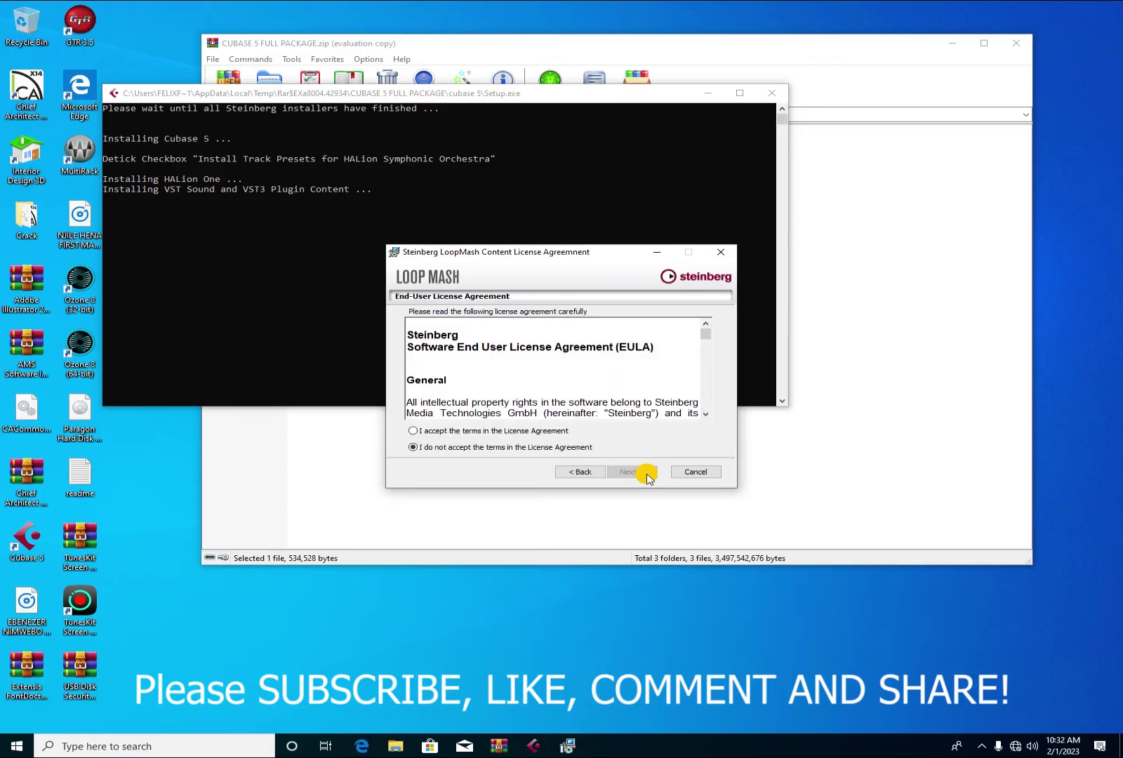
click(503, 431)
click(630, 472)
click(630, 471)
click(630, 472)
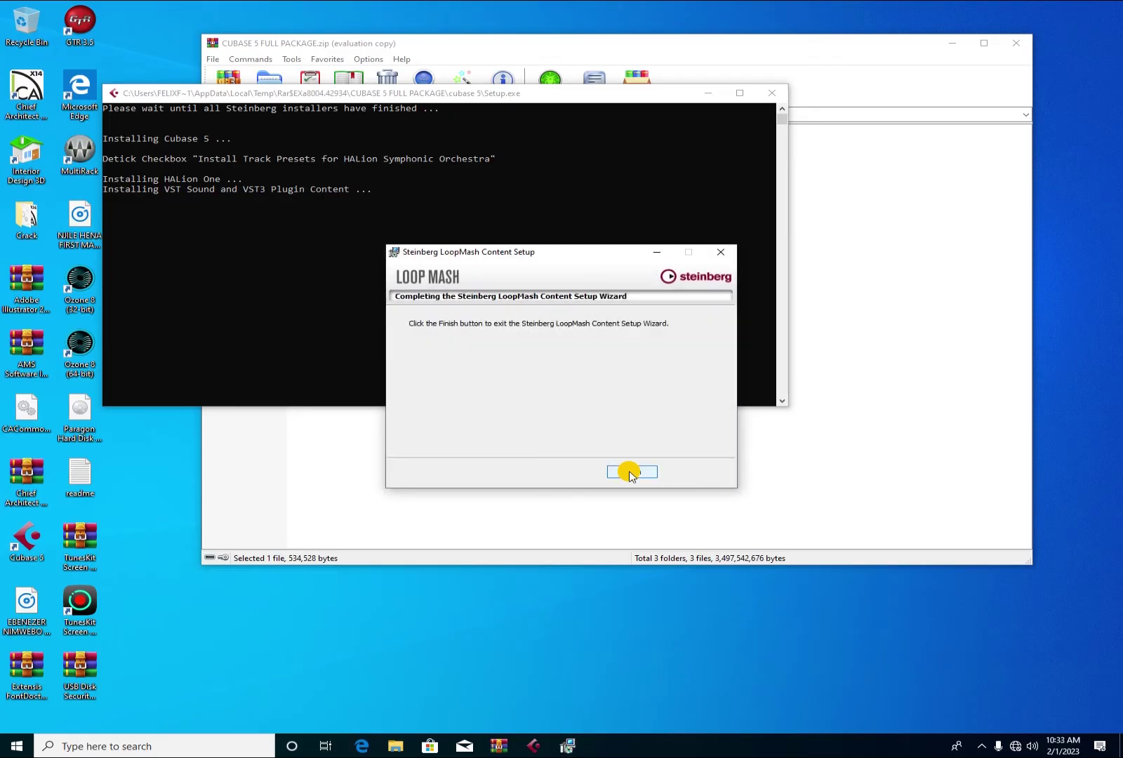
Close LoopMash setup, then install REVerence Content 01 at its default location and finish.
click(630, 473)
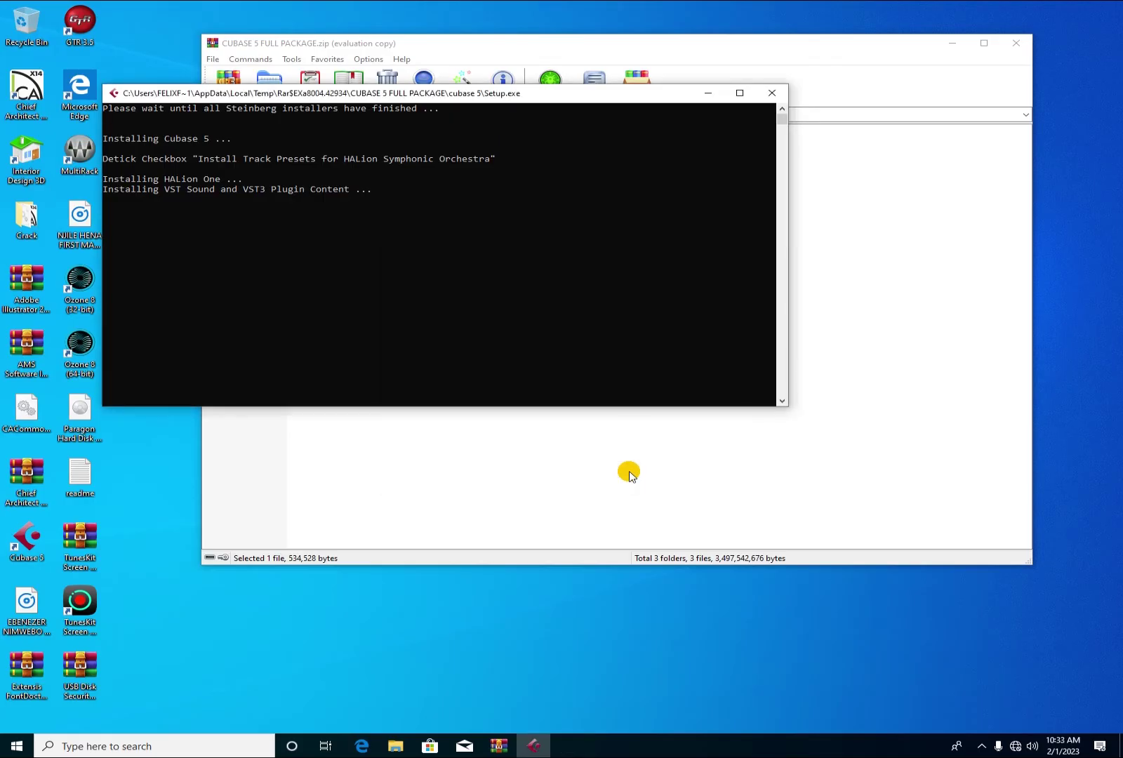
click(631, 472)
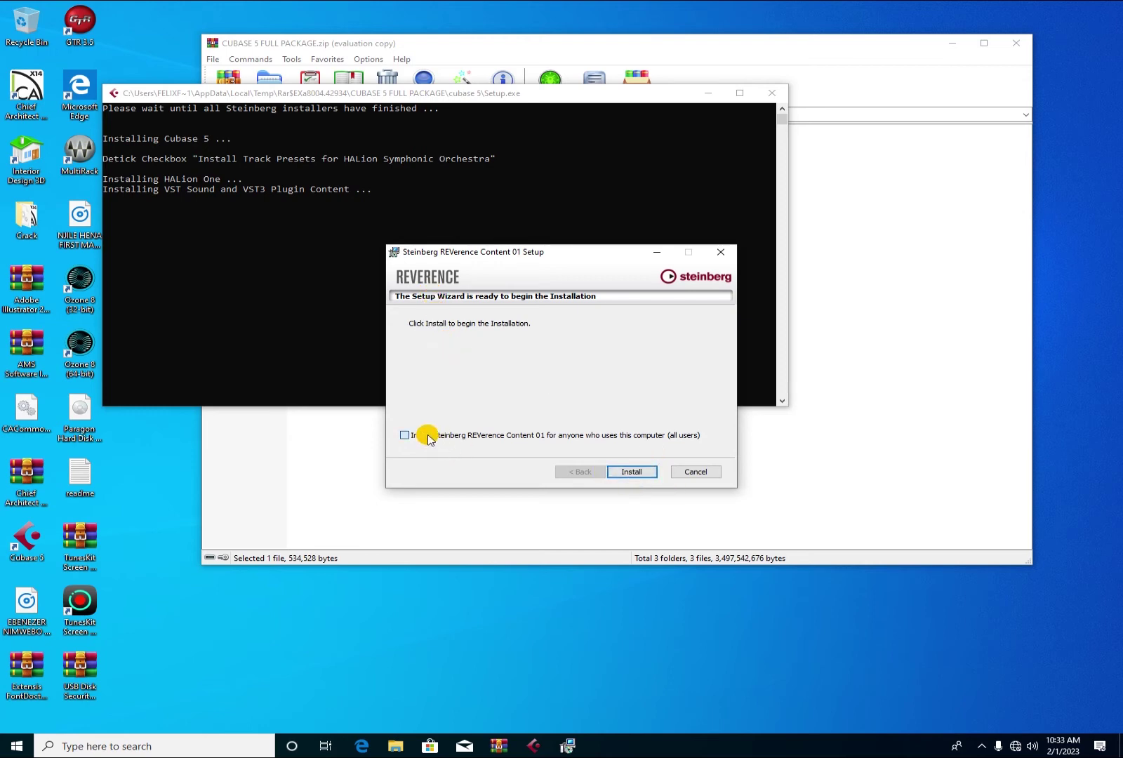
click(634, 471)
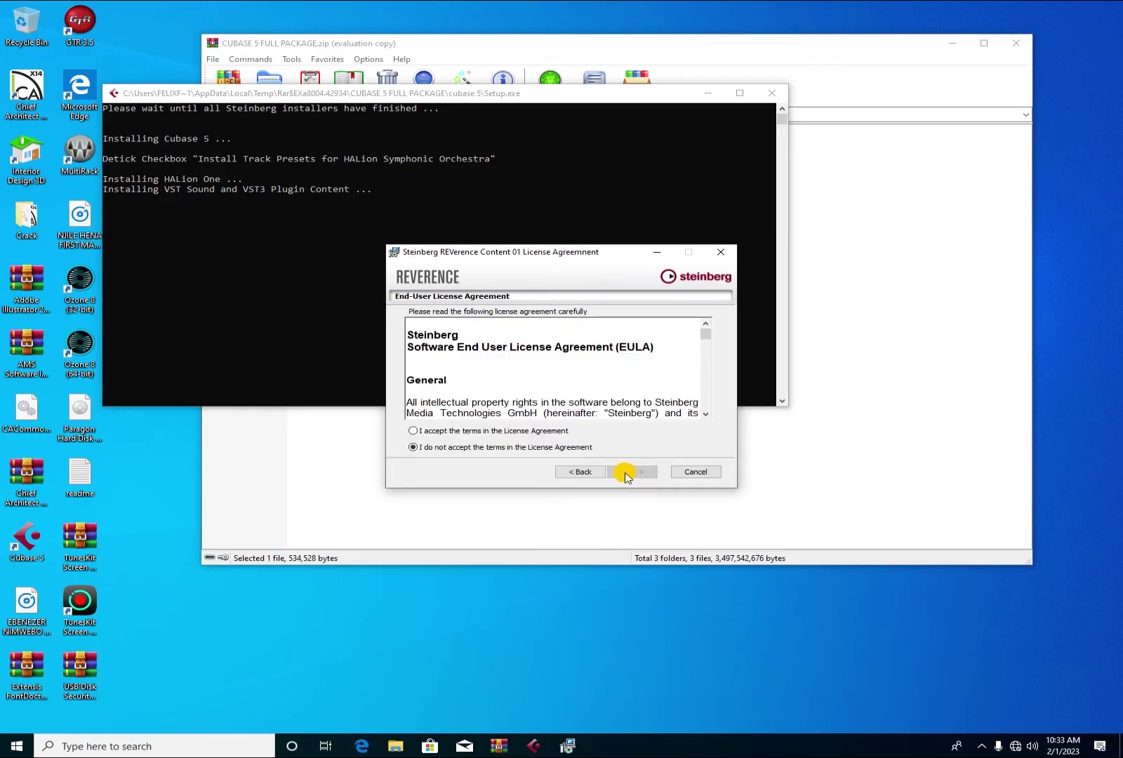
click(441, 431)
click(630, 472)
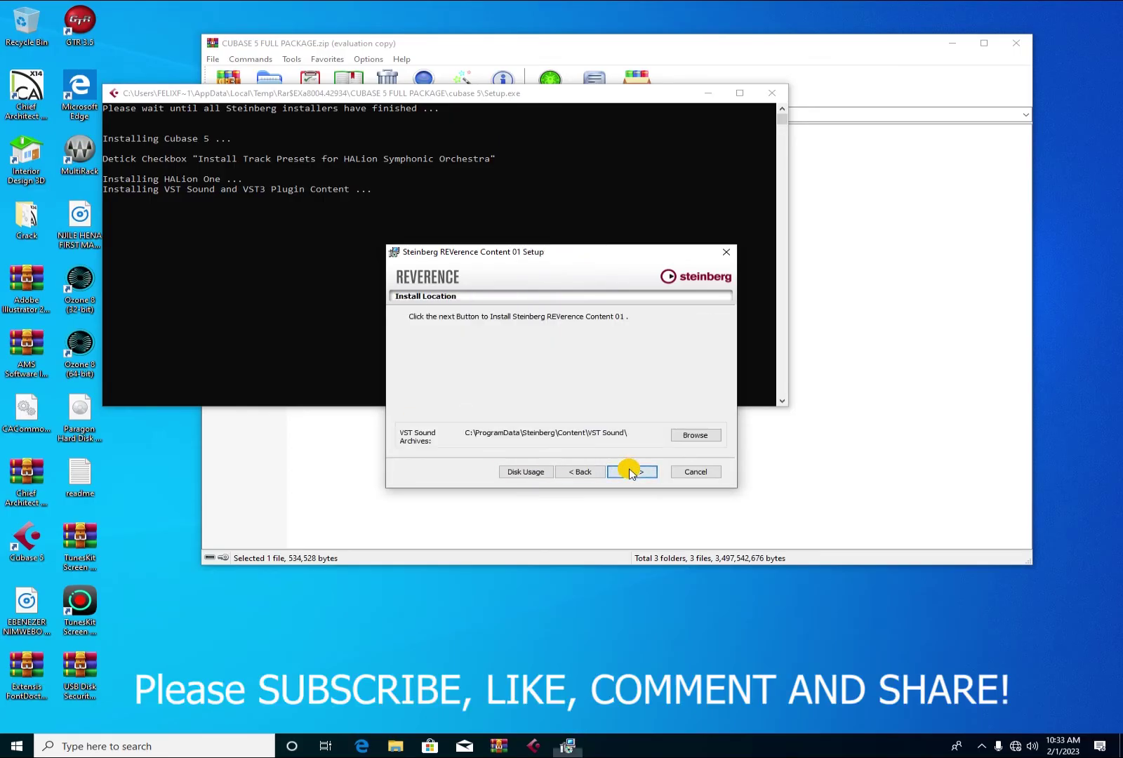
click(629, 472)
click(630, 470)
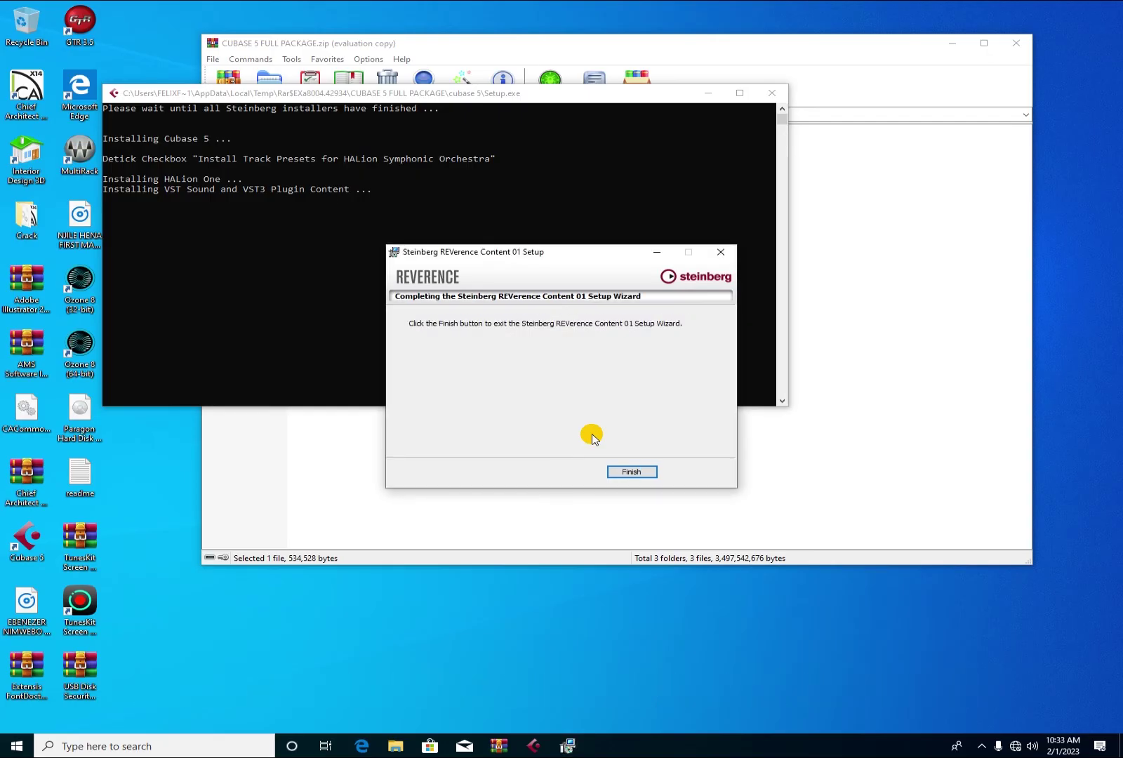
click(638, 471)
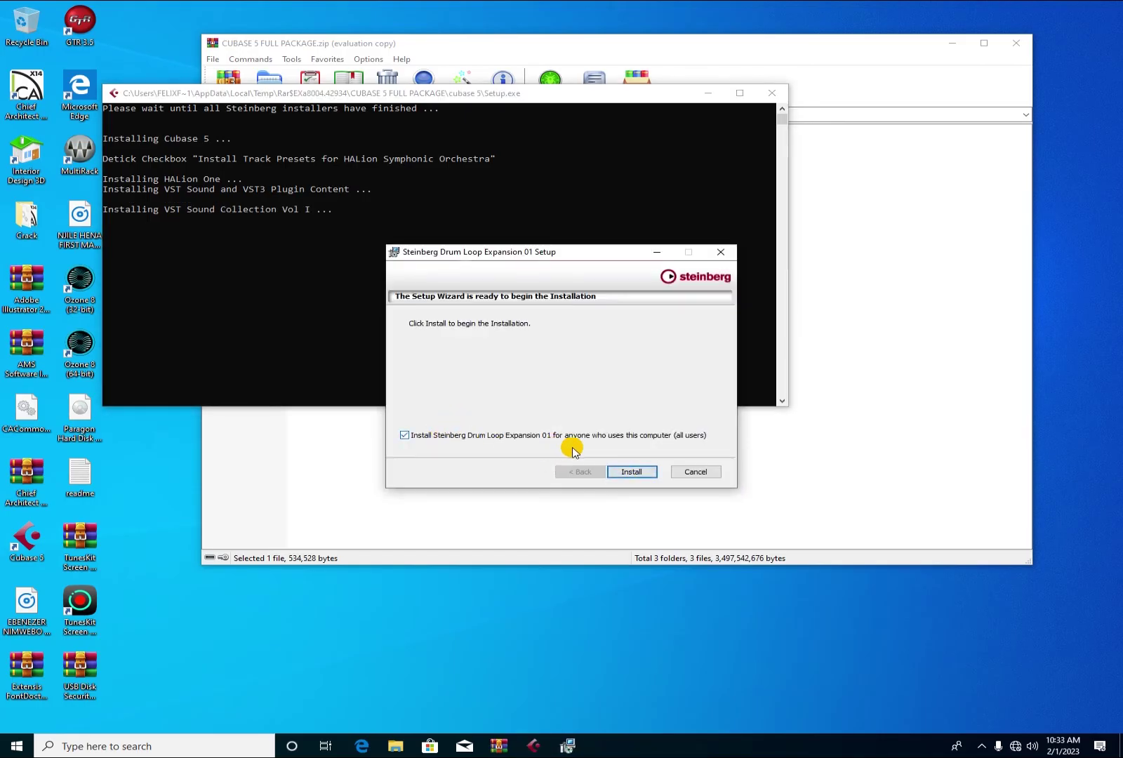
Install Drum Loop Expansion 01 in the default location, accepting its license, and close its setup.
click(631, 474)
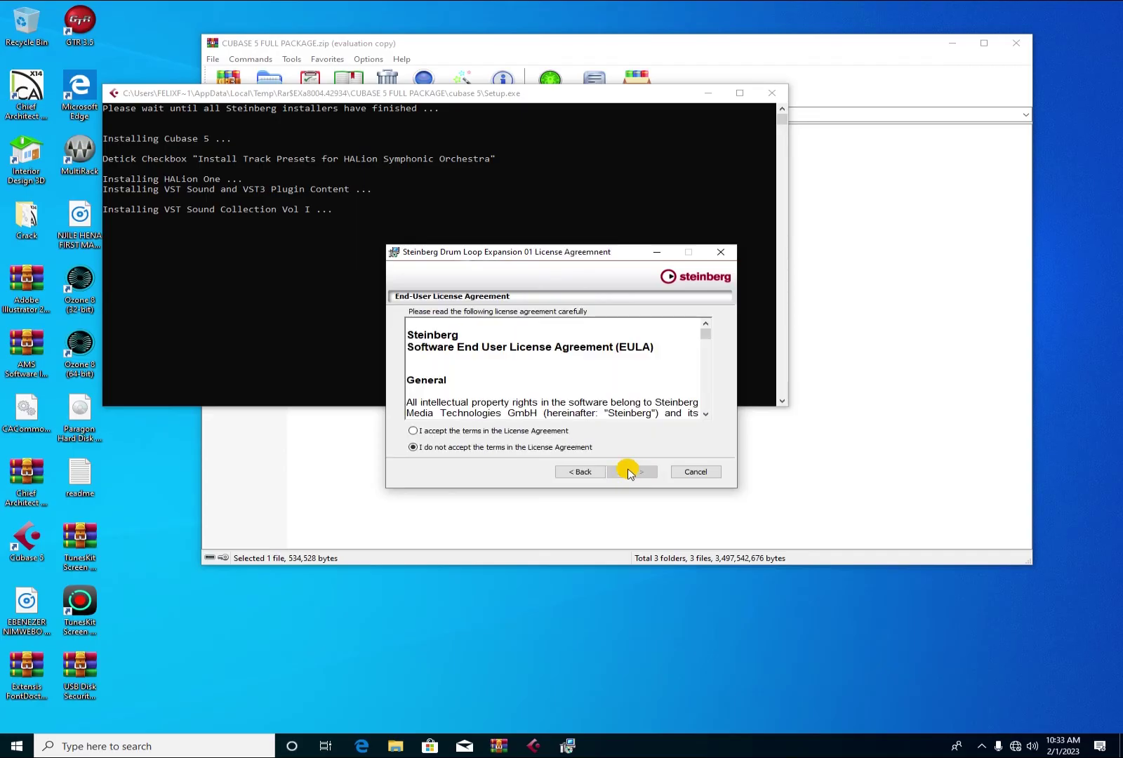
click(539, 430)
click(633, 472)
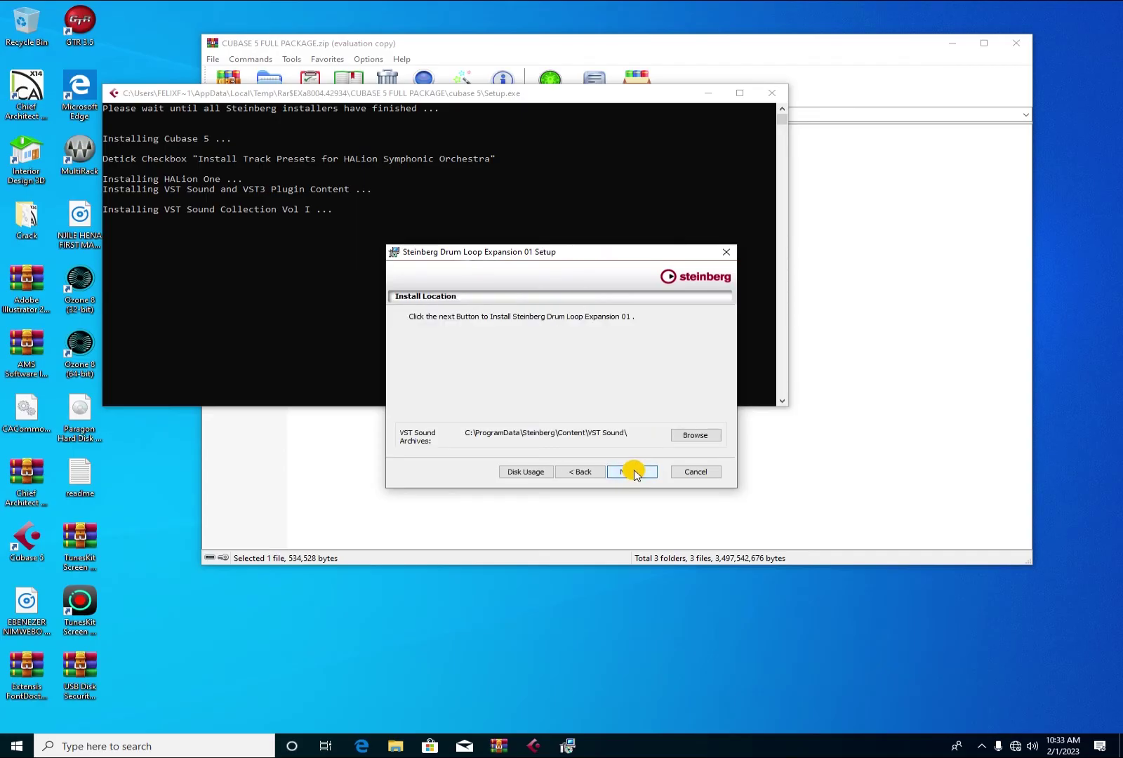
click(633, 472)
click(633, 472)
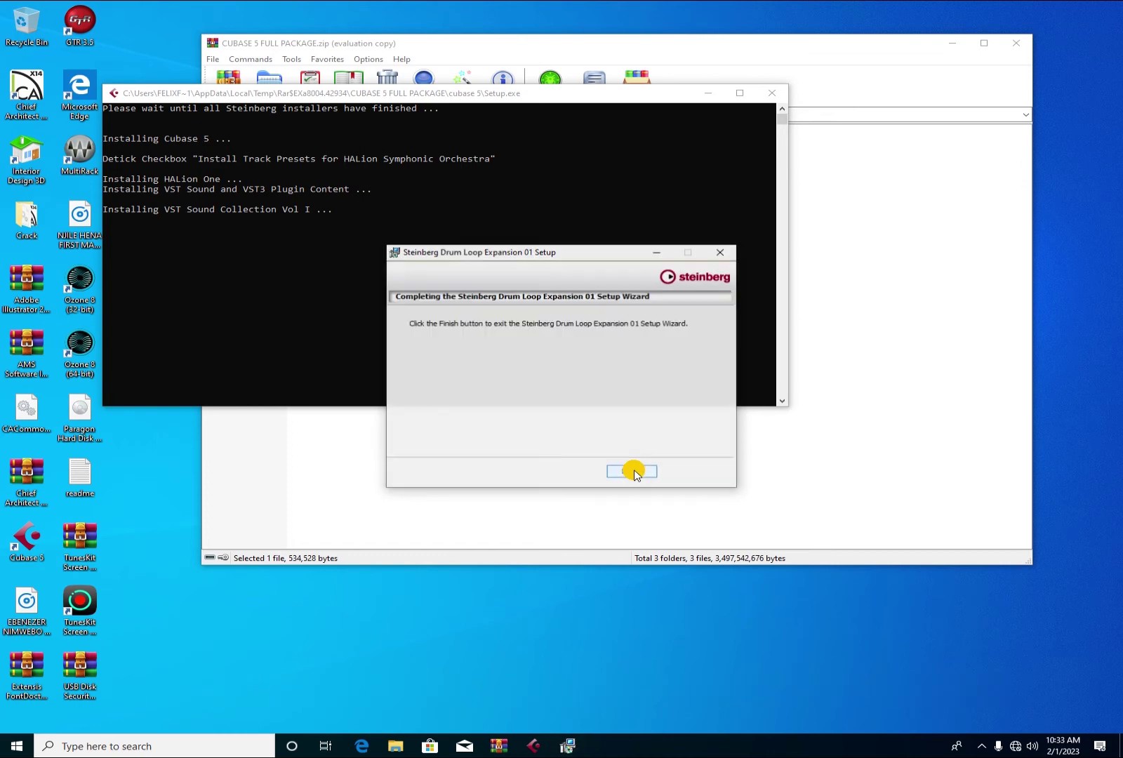
click(632, 472)
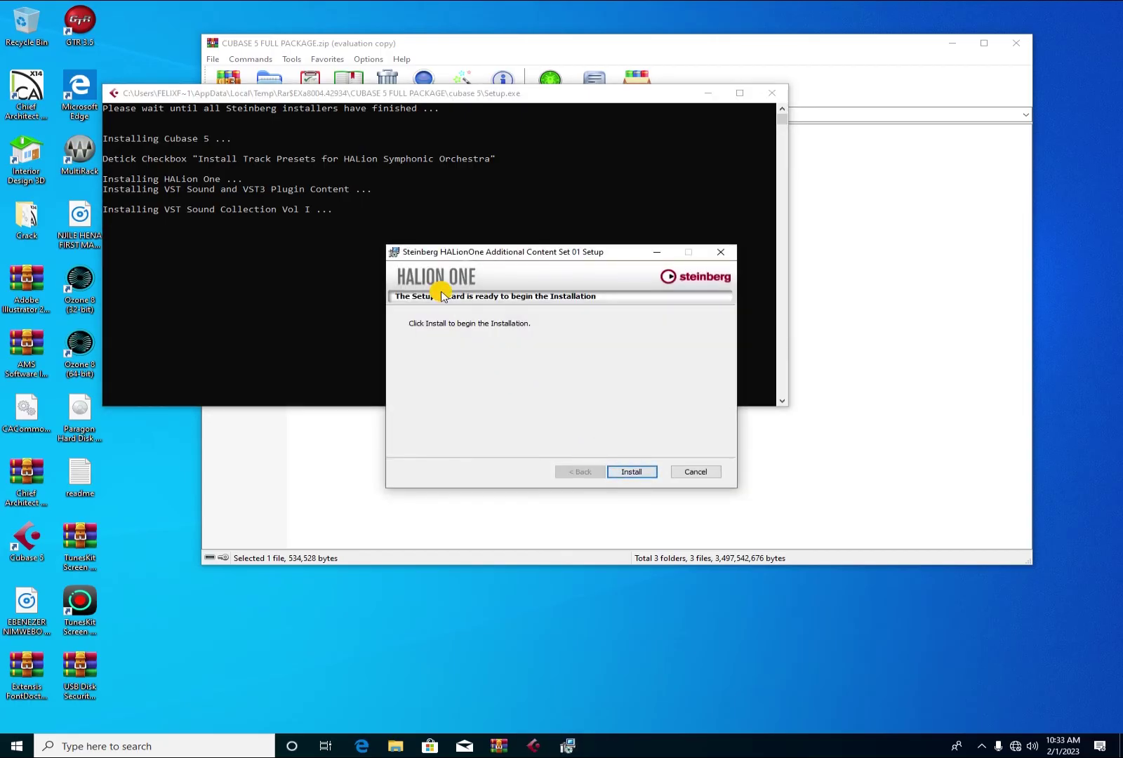
Install HALionOne Additional Content Set 01 in the default location, accepting its license, and close it.
click(632, 473)
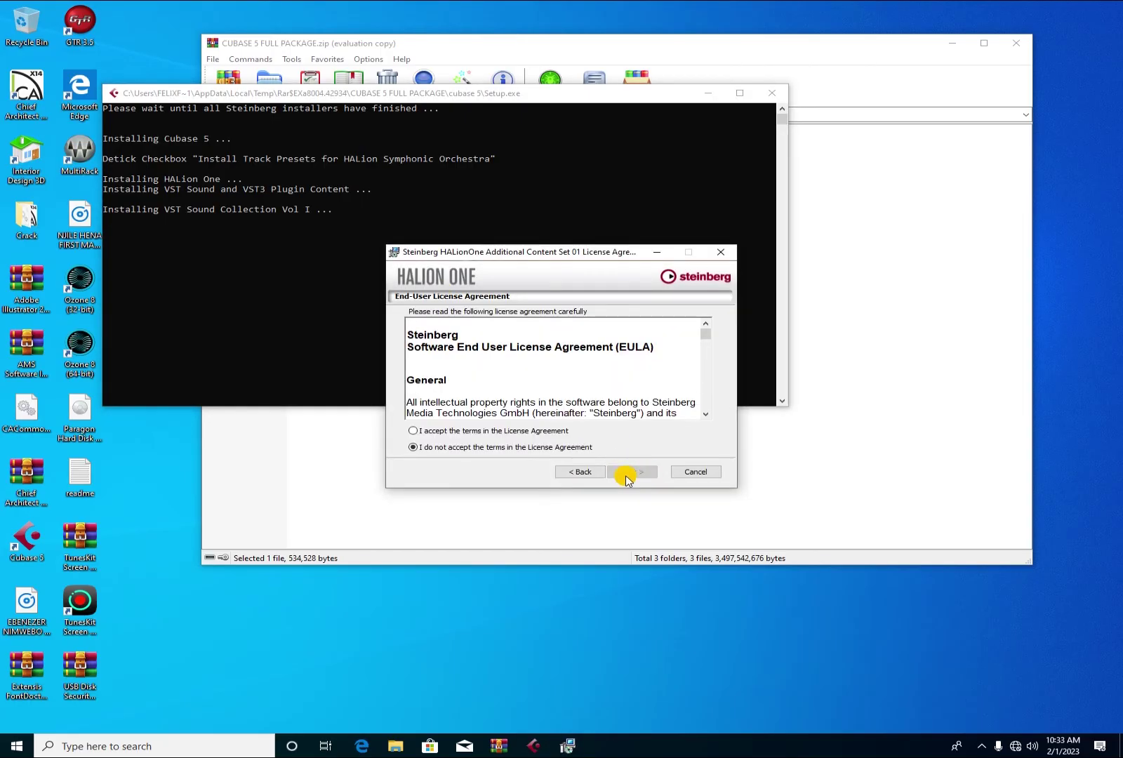
click(466, 430)
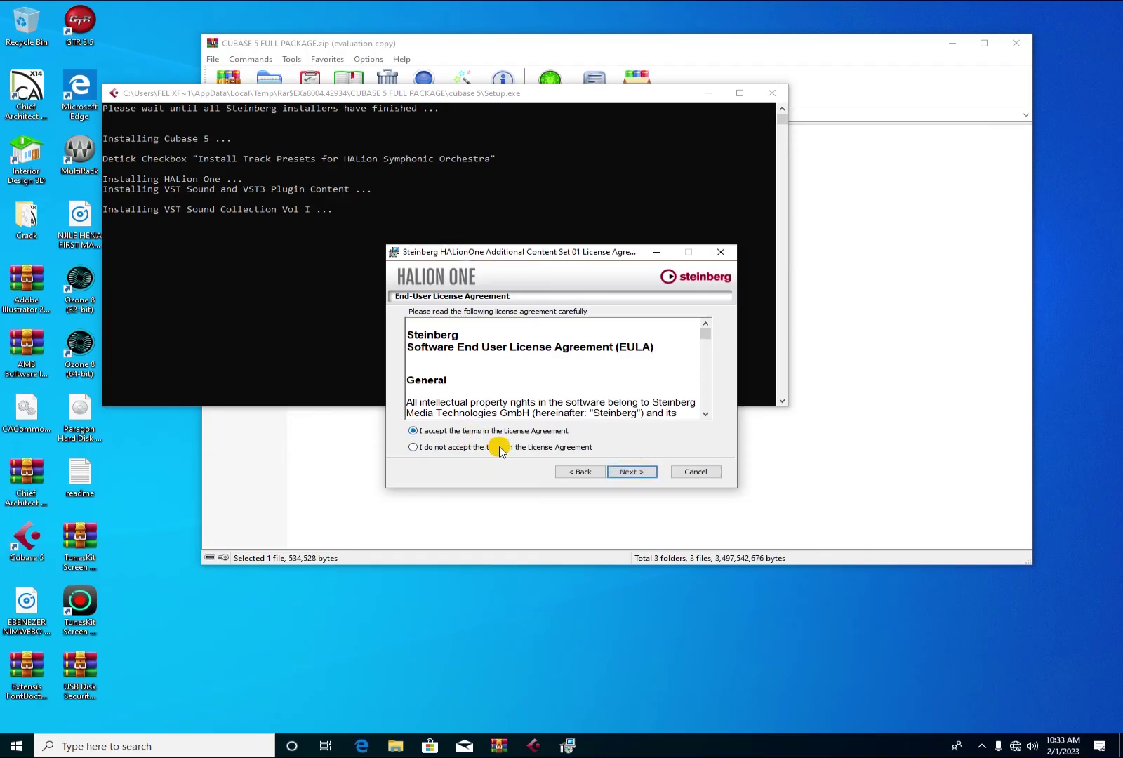
click(633, 471)
click(633, 473)
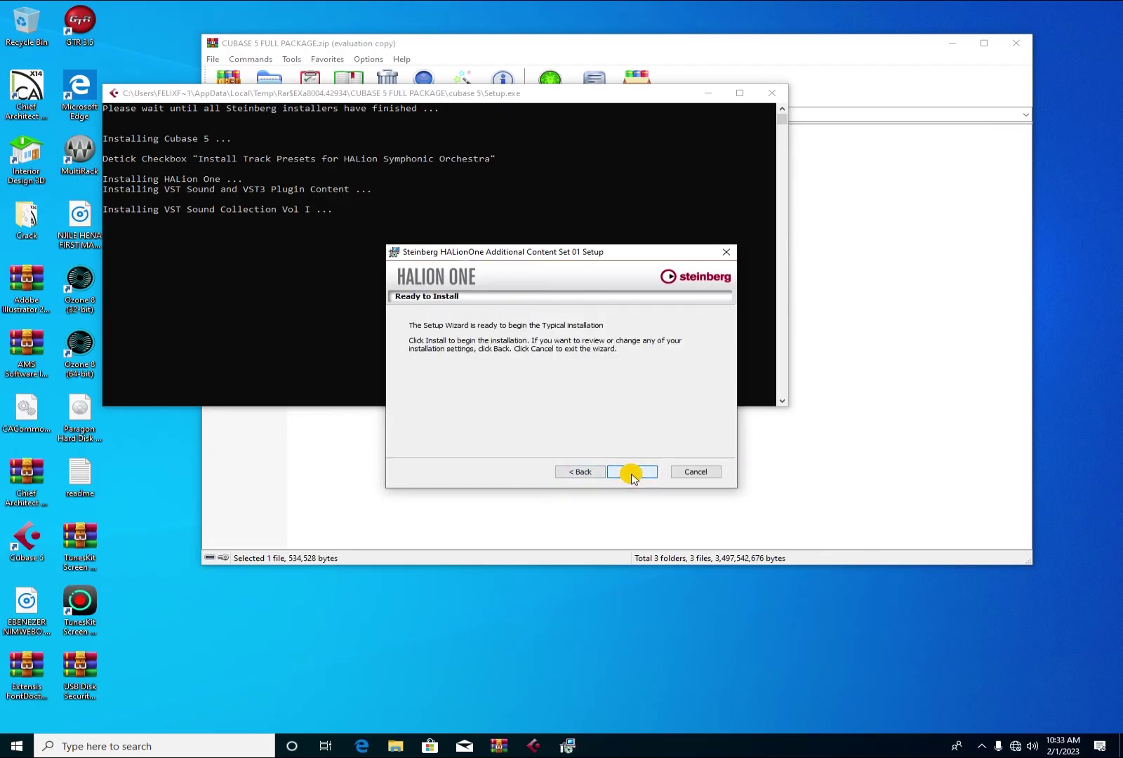
click(633, 472)
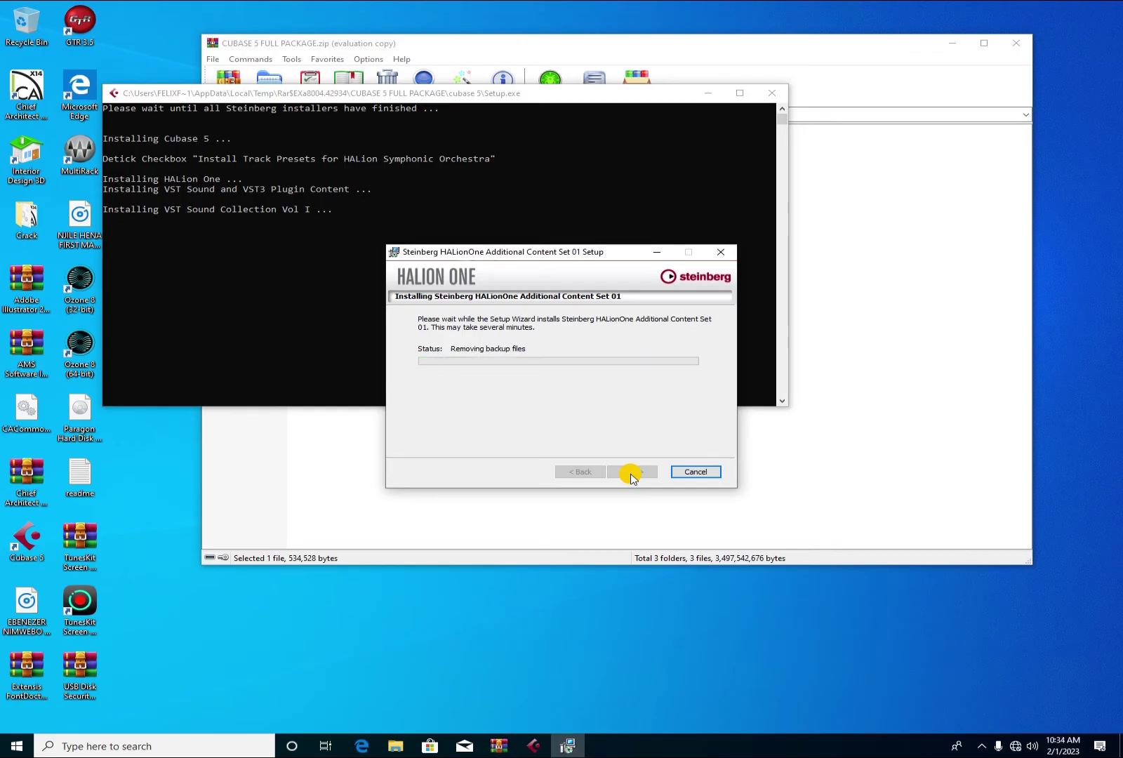
click(631, 473)
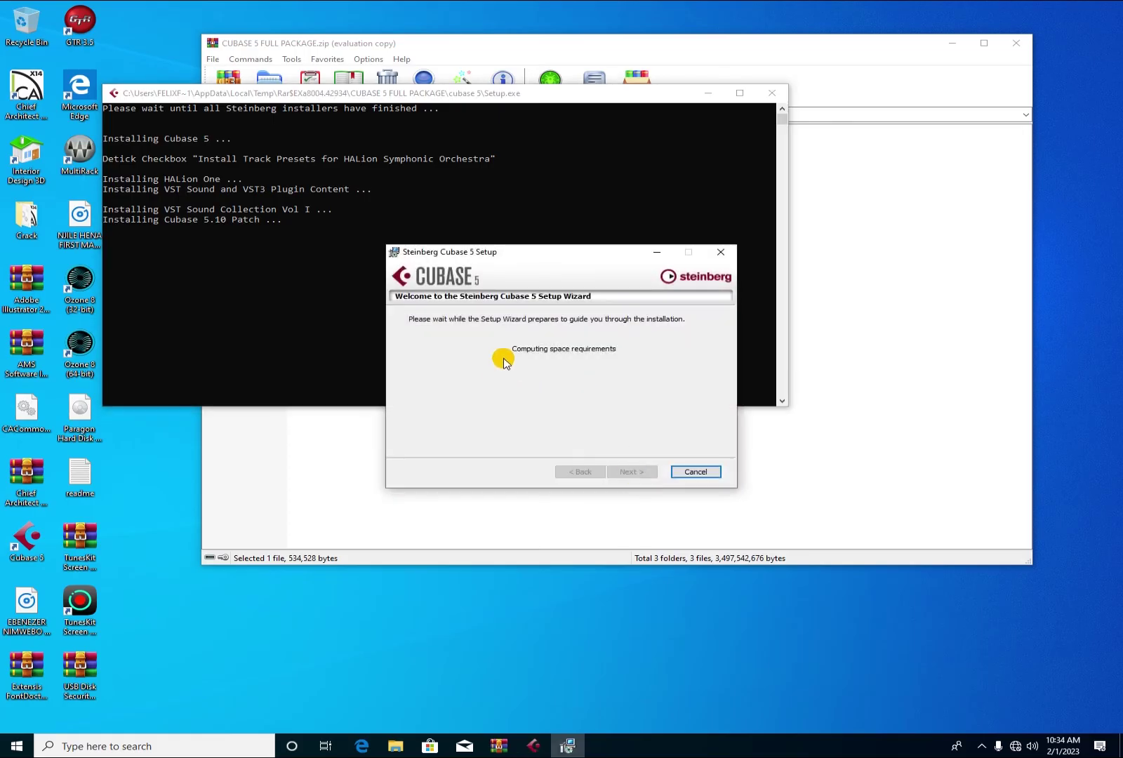
Apply the Cubase 5.10 patch update and close its wizard once complete.
drag(534, 251, 531, 232)
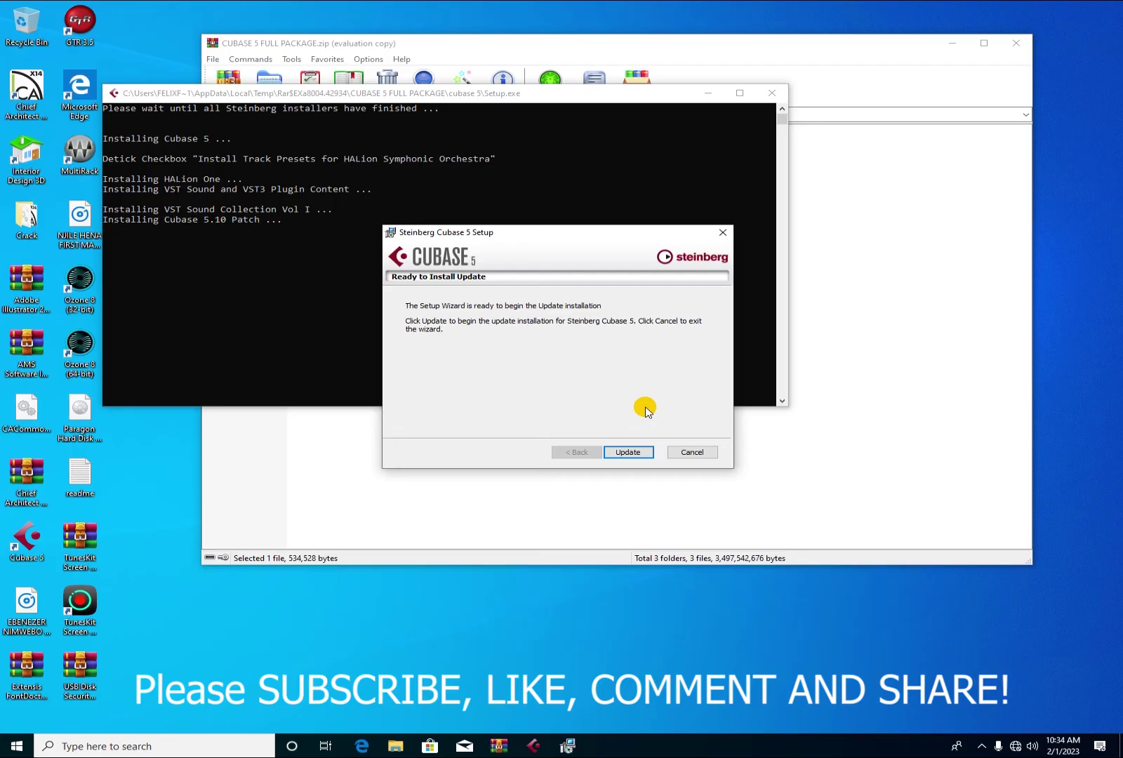
click(638, 452)
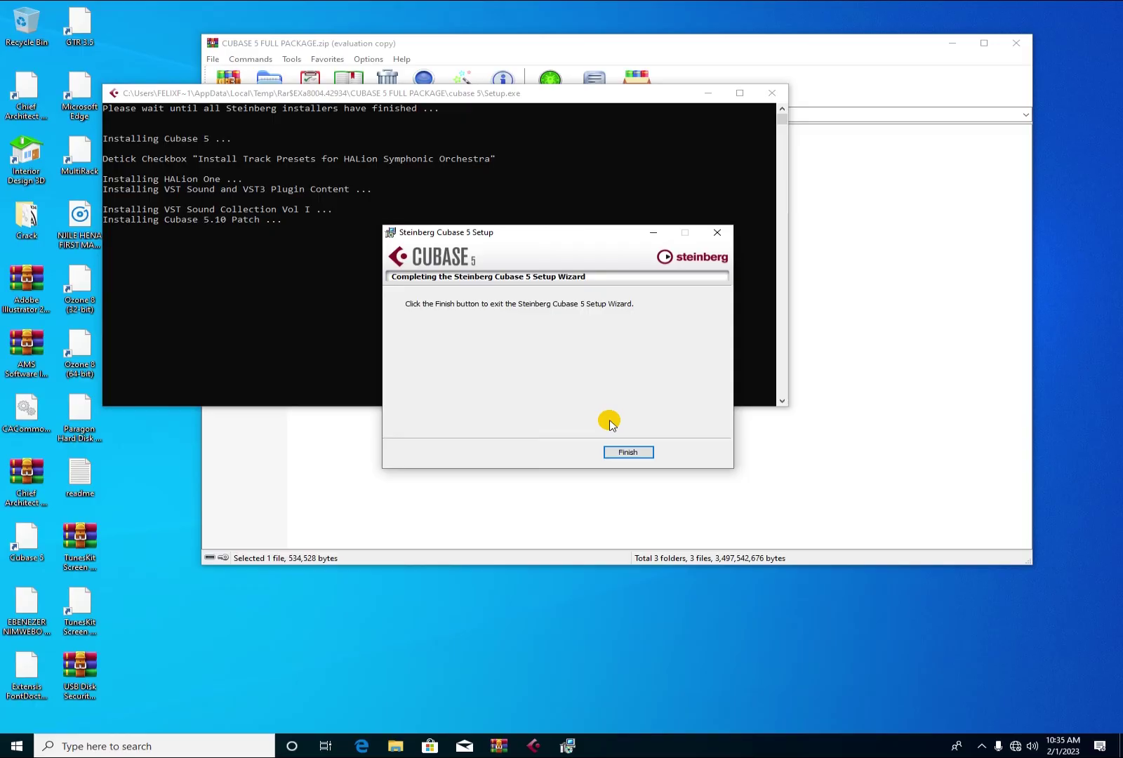
click(628, 452)
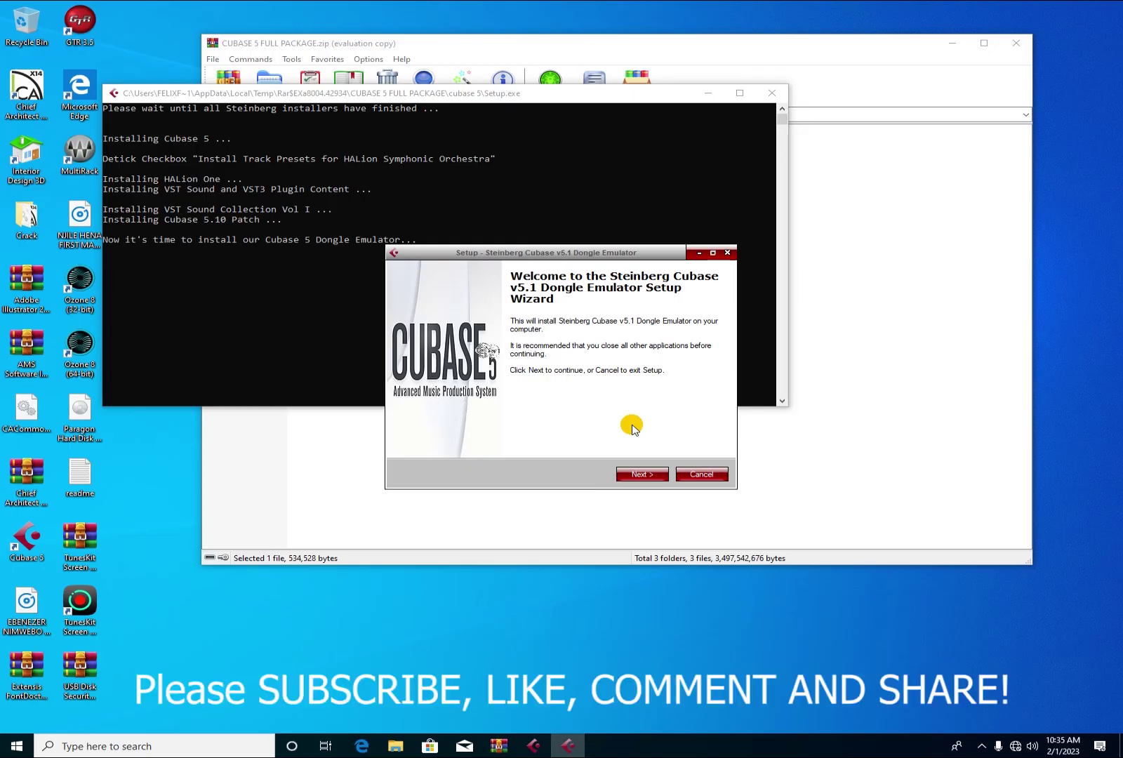
Install the Steinberg Cubase v5.1 Dongle Emulator and close its setup wizard.
drag(574, 250, 565, 171)
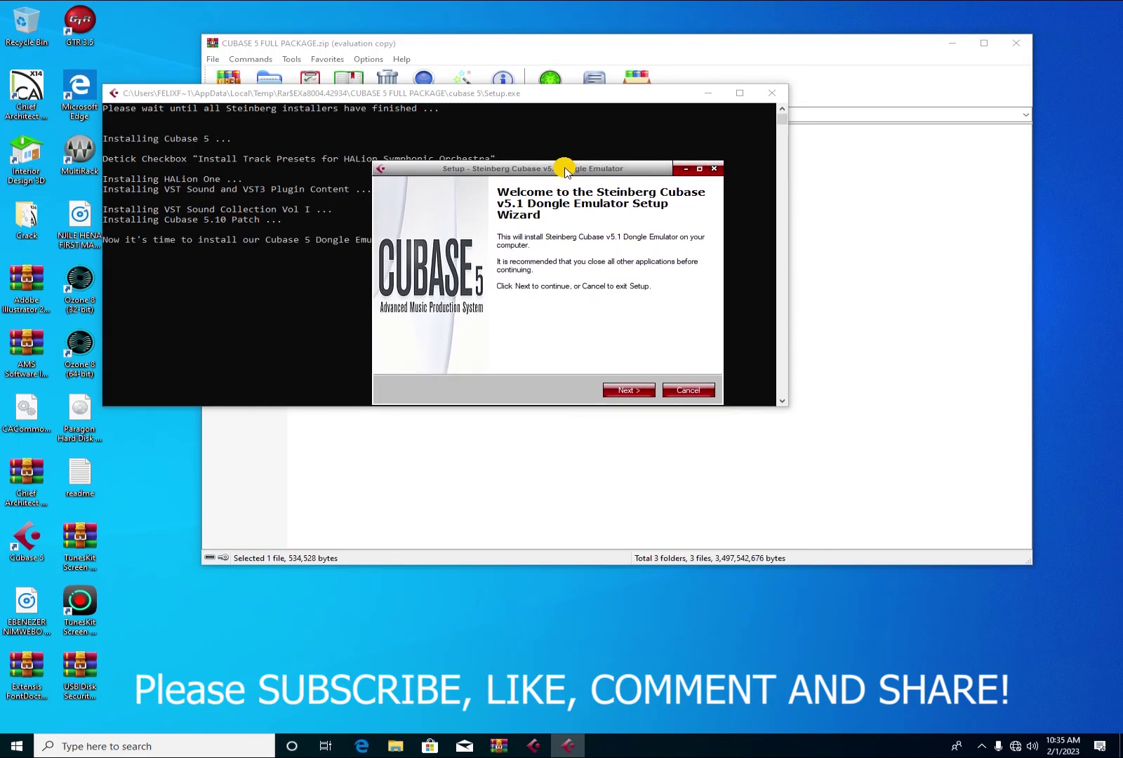
click(628, 392)
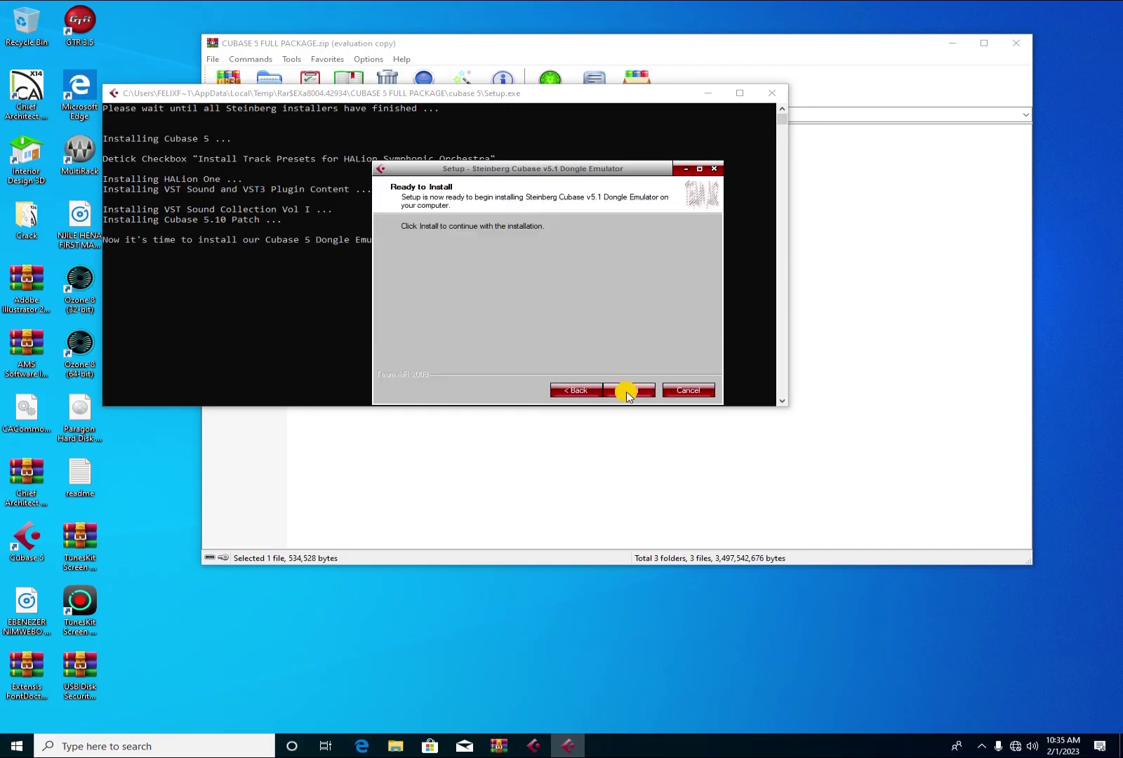
click(630, 393)
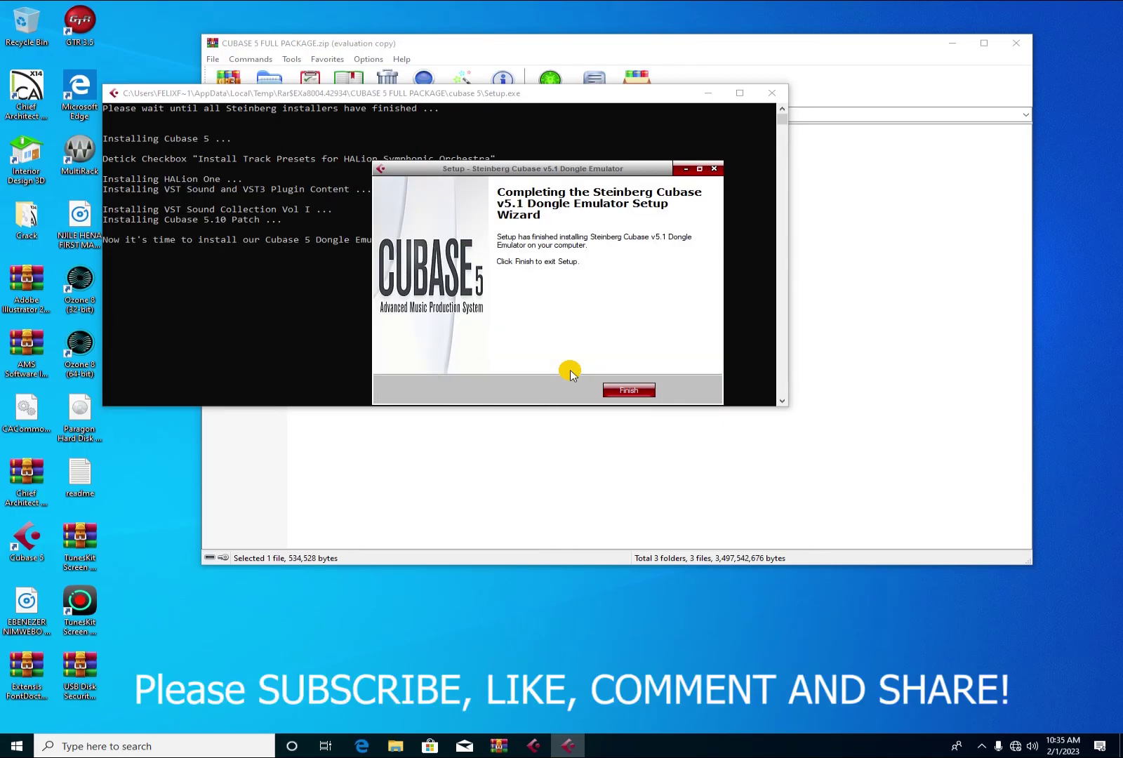
click(642, 391)
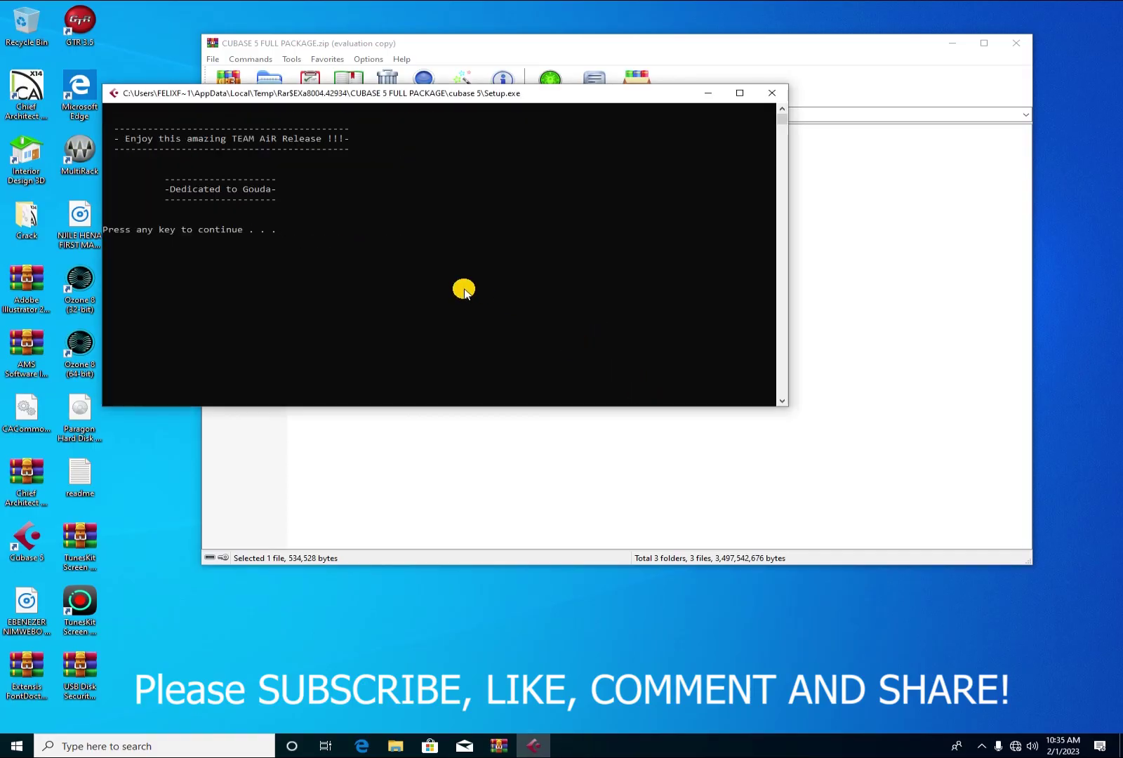
Dismiss the installer console and close the WinRAR archive window.
key(Return)
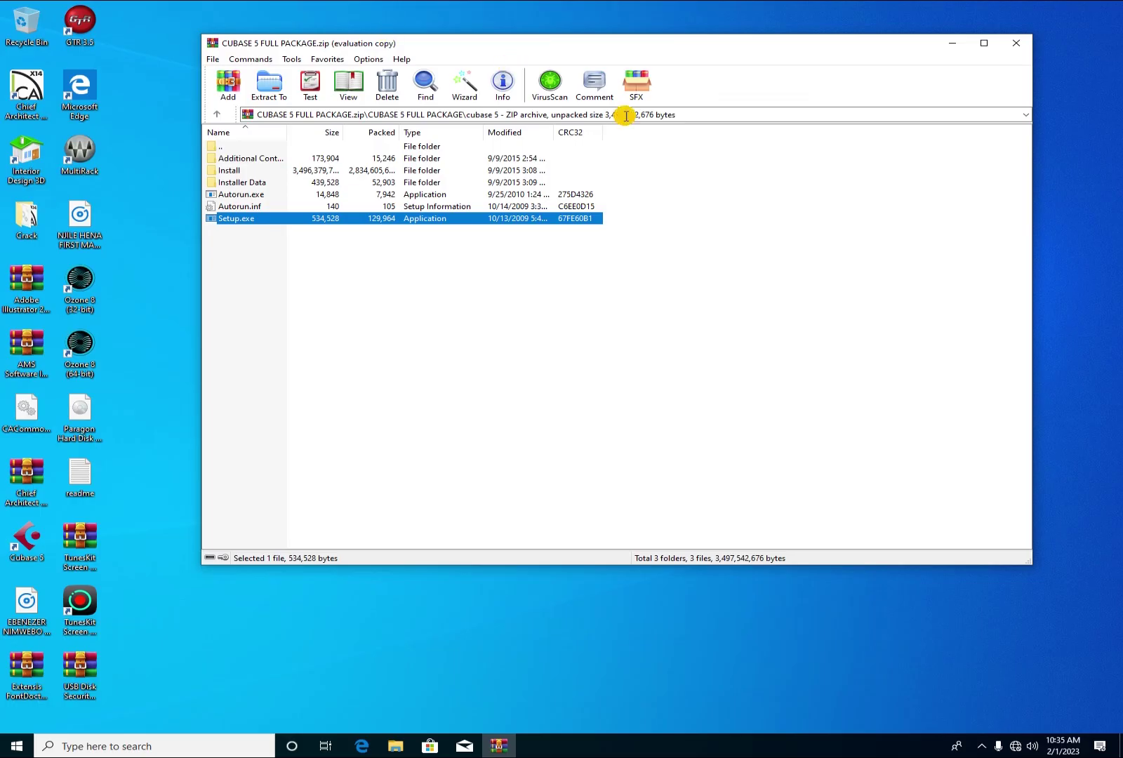
click(1026, 43)
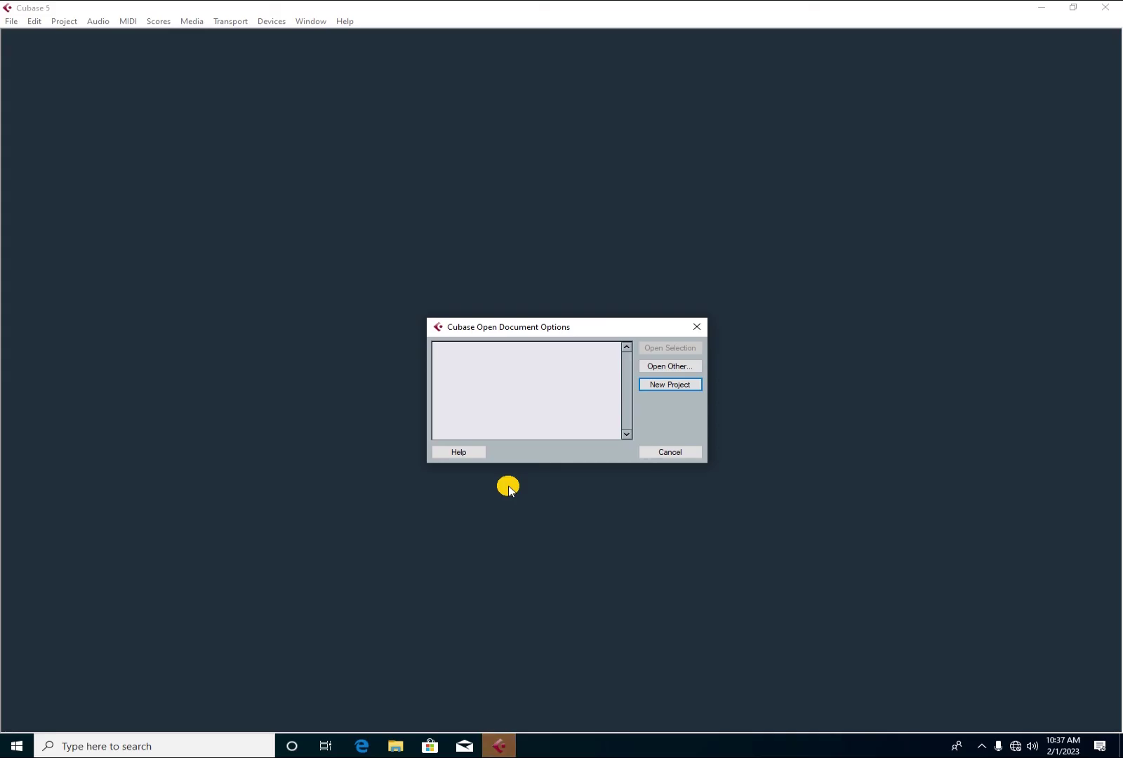
Create an Empty-template project on Local Disk (G:) and move the transport panel higher.
click(675, 384)
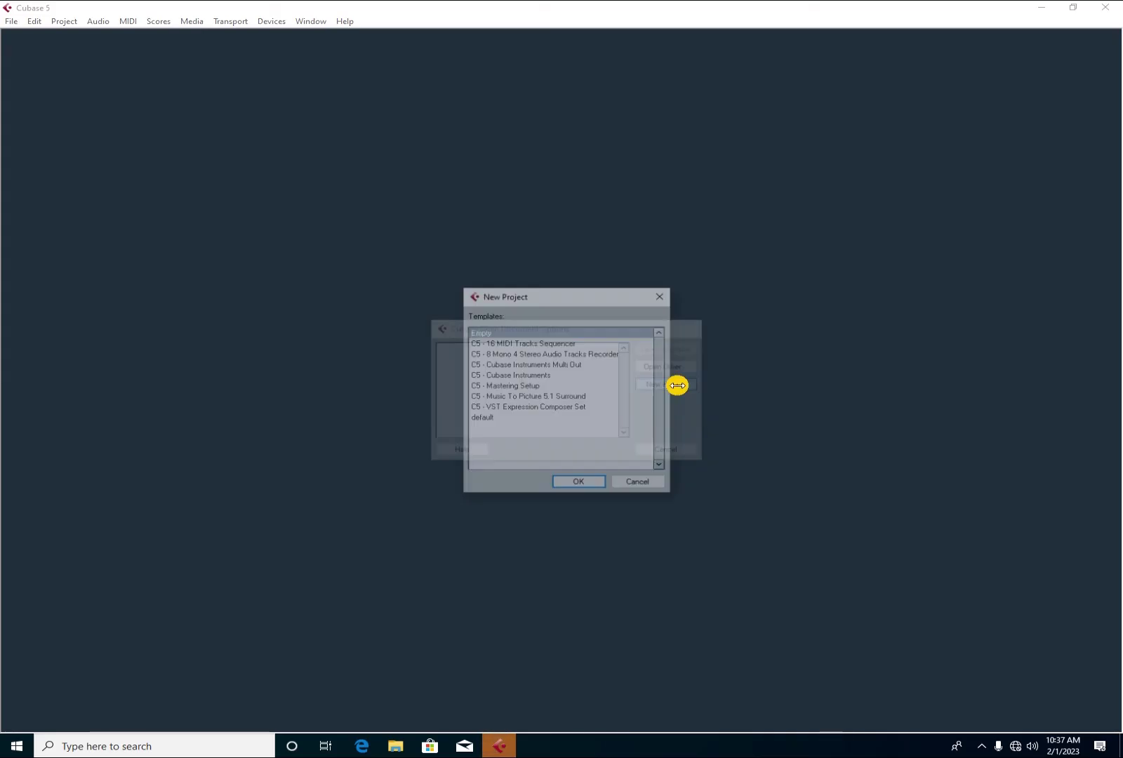
click(584, 482)
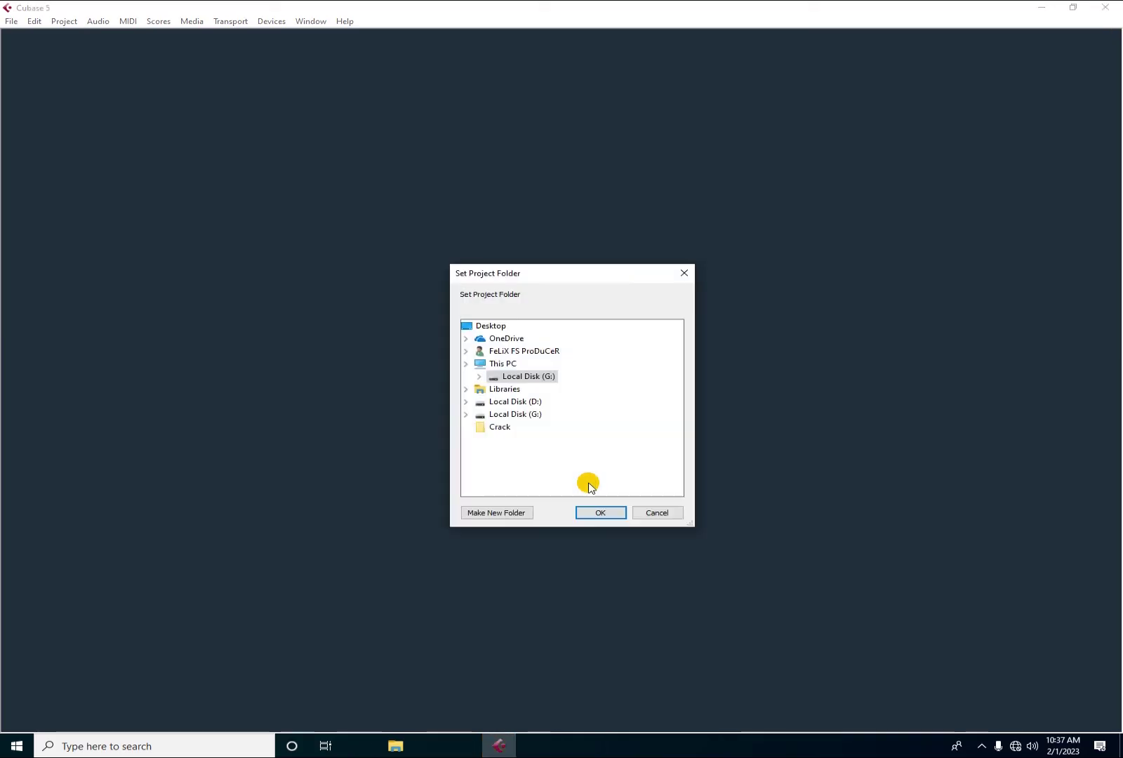
click(602, 512)
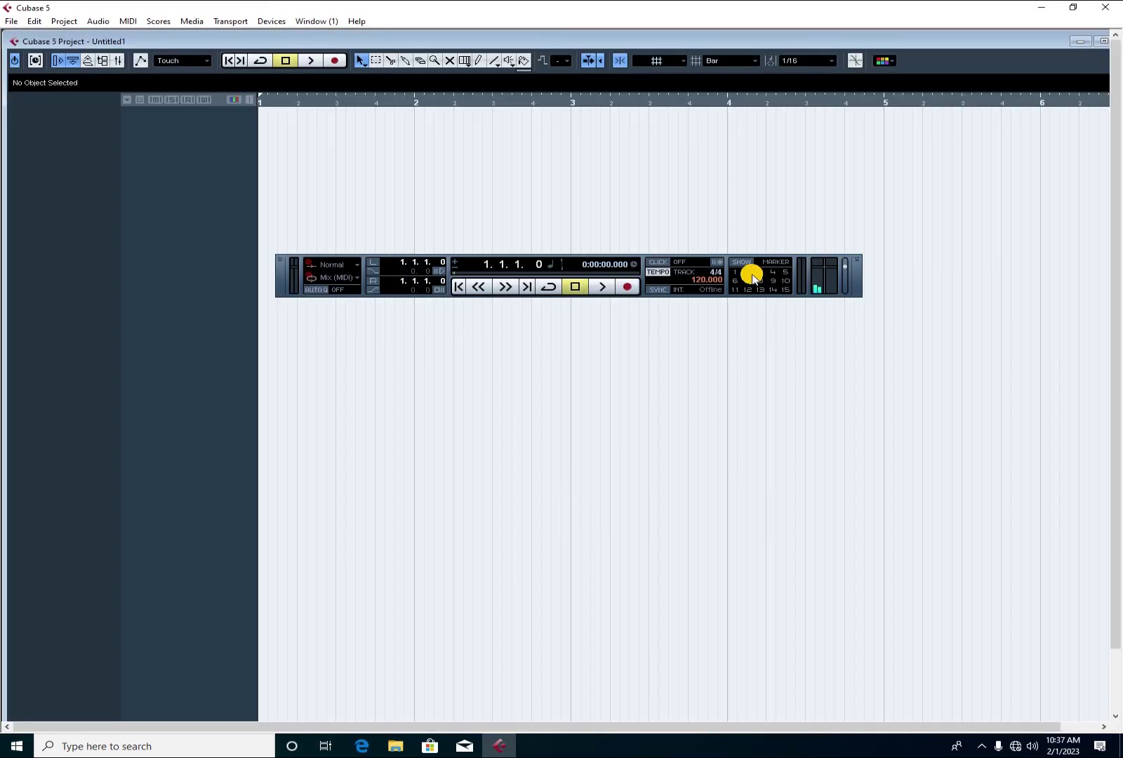
click(862, 287)
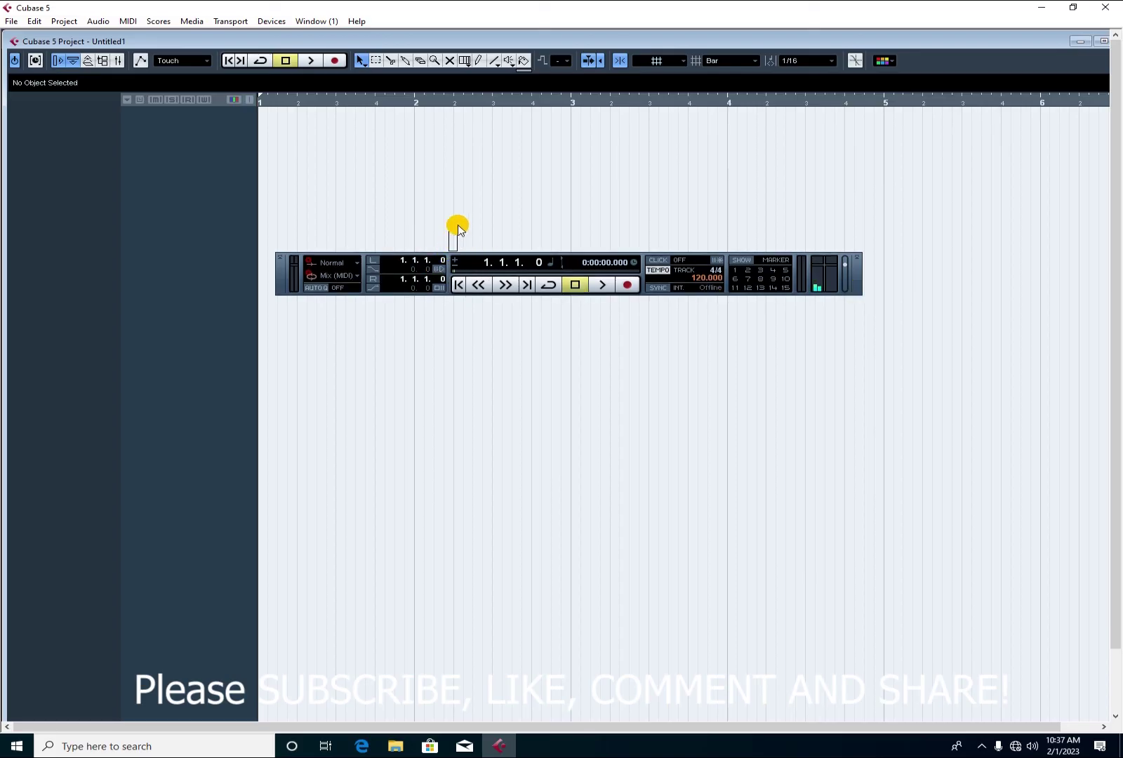
drag(456, 251, 467, 204)
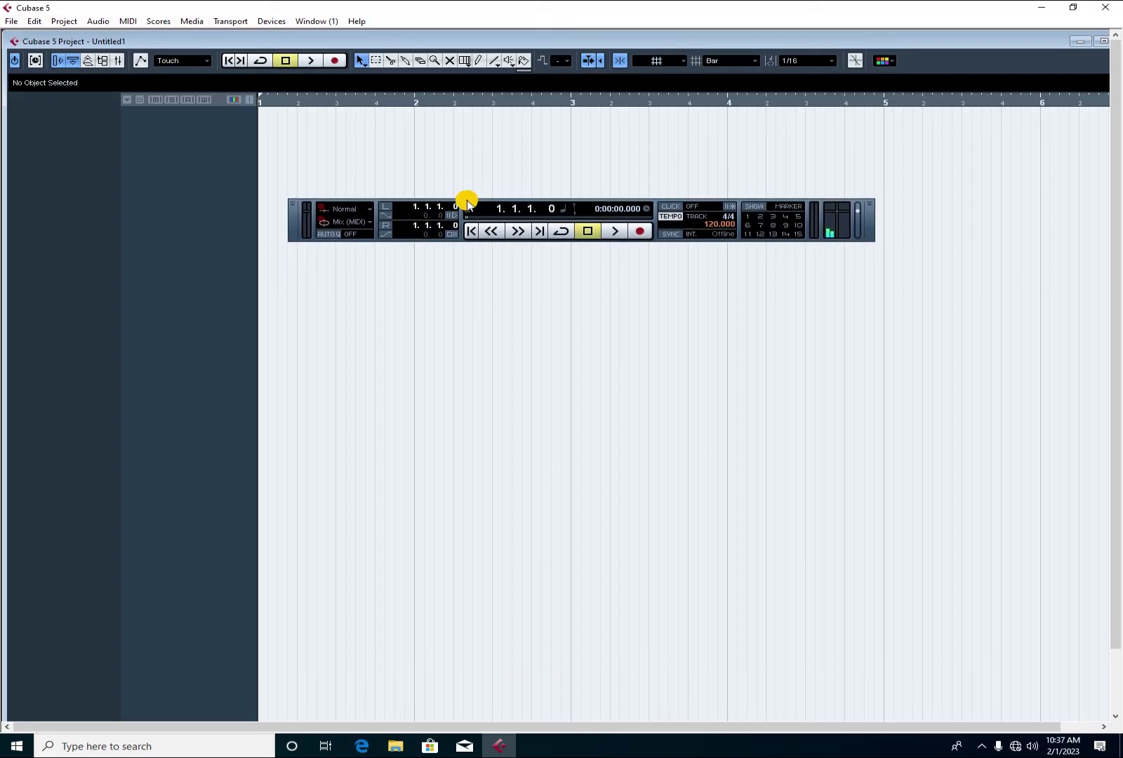
Add one instrument track, Instrument Track 01, then start and stop a test recording.
right_click(188, 192)
click(213, 213)
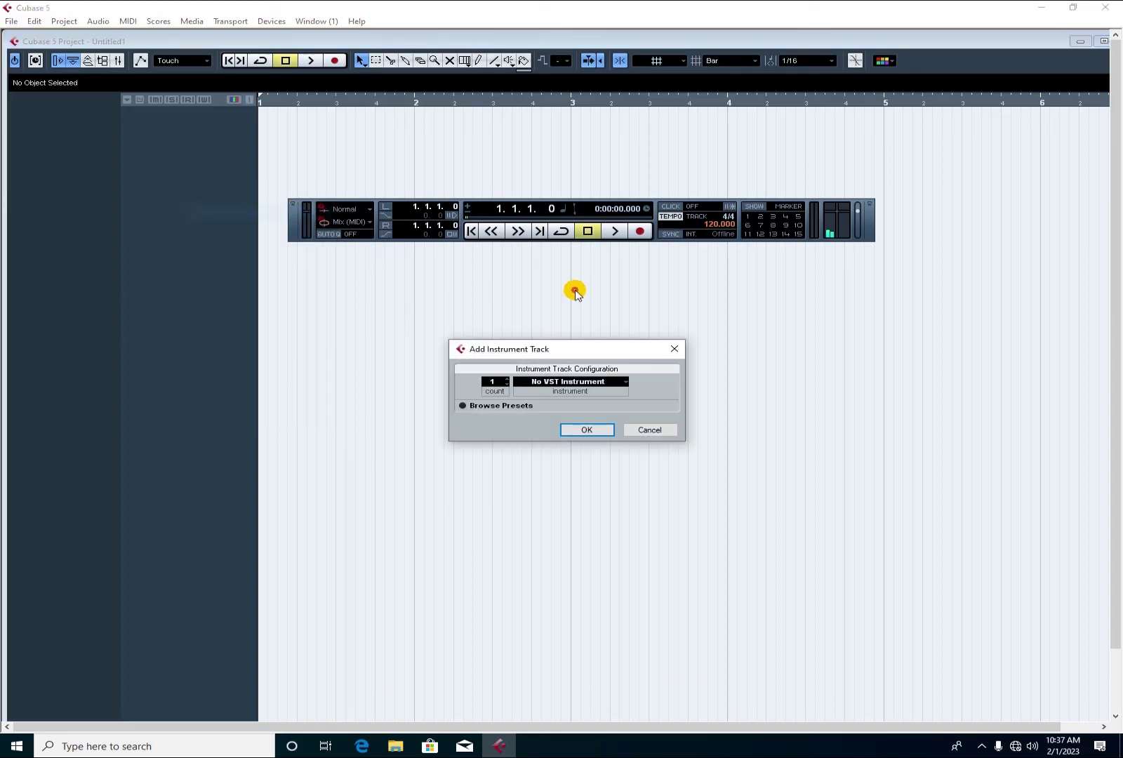
click(586, 429)
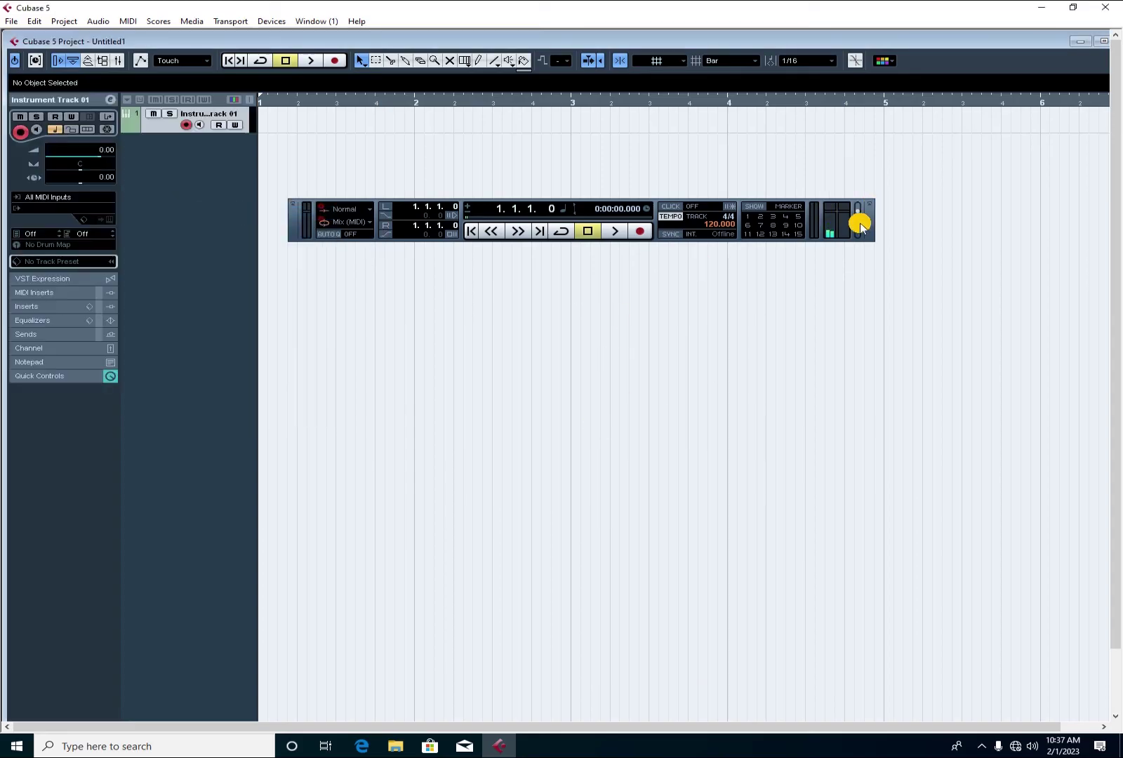
click(640, 231)
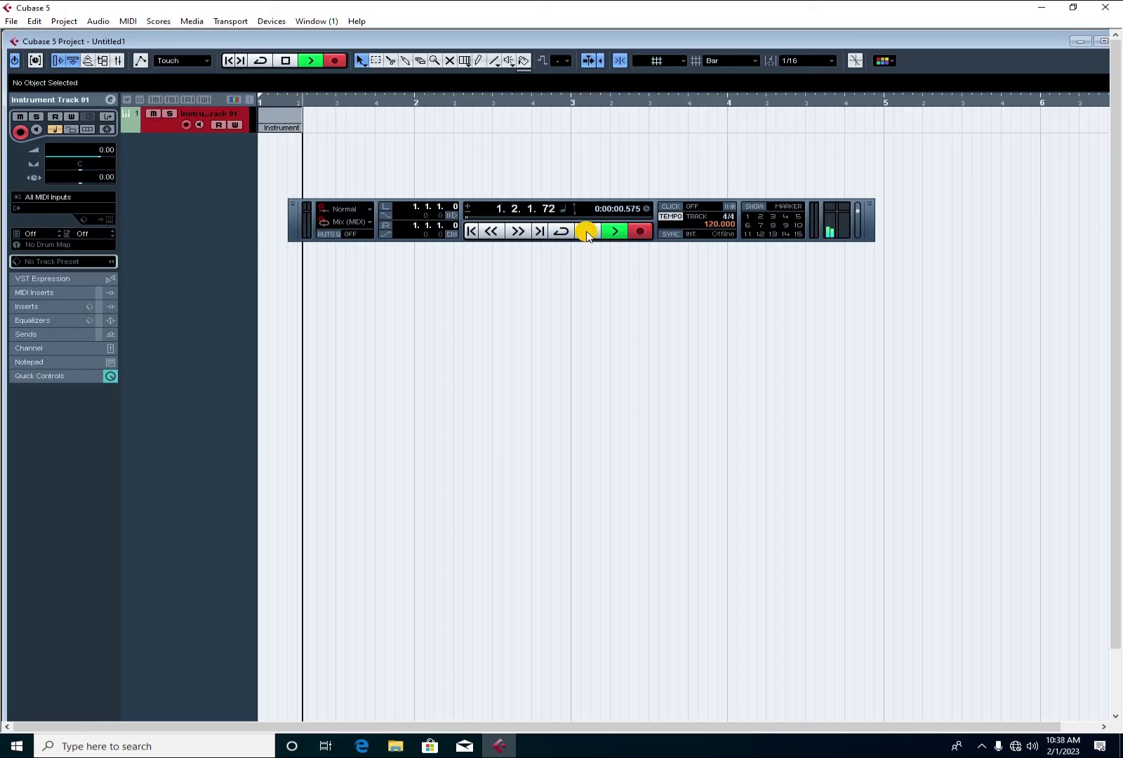
click(588, 232)
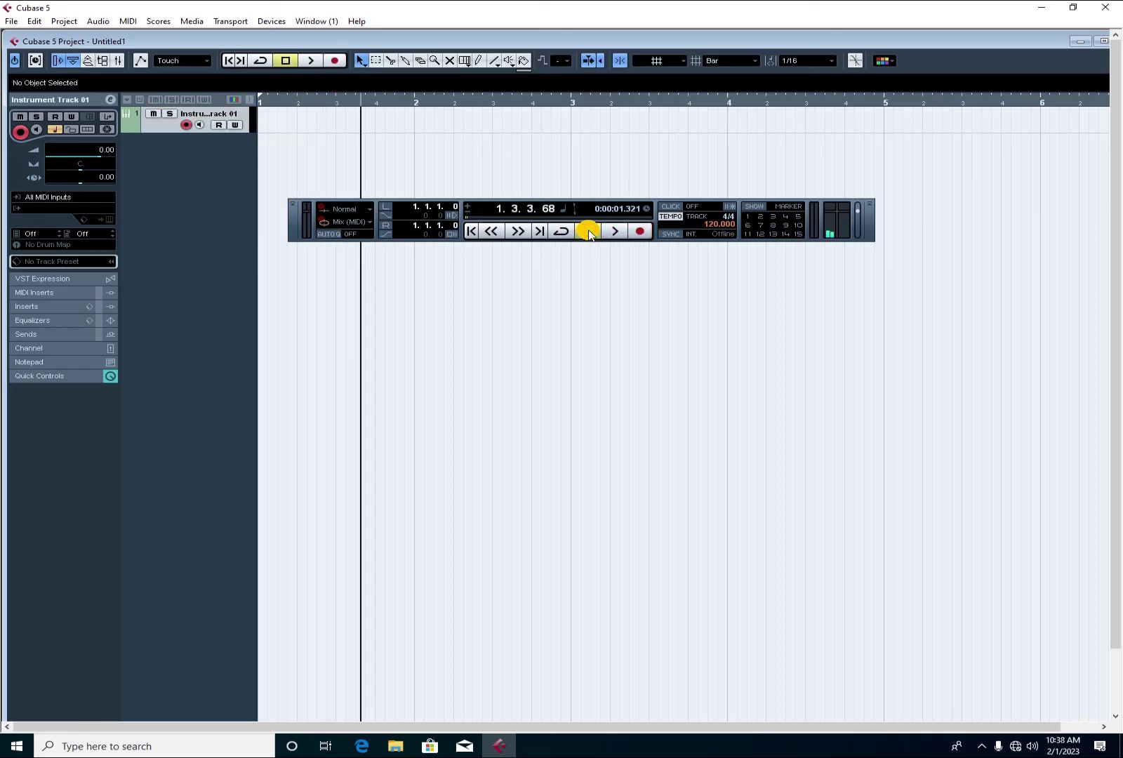